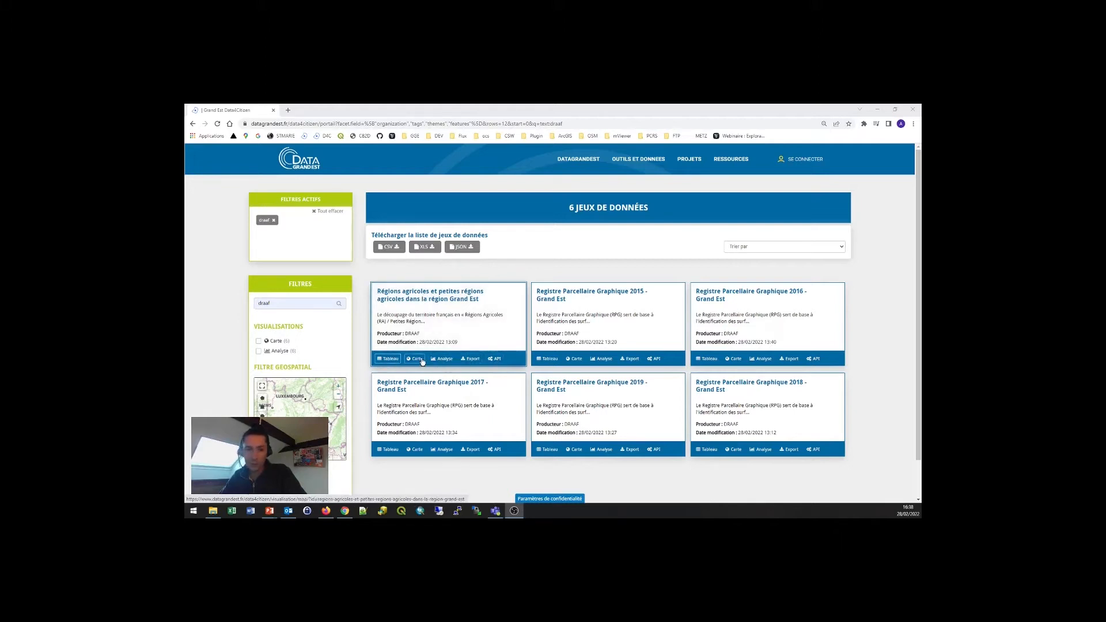
Open the dataset Régions agricoles et petites régions agricoles dans la région Grand Est and read its description, contacts and production method
{"action": "left_click", "coordinate": [442, 300]}
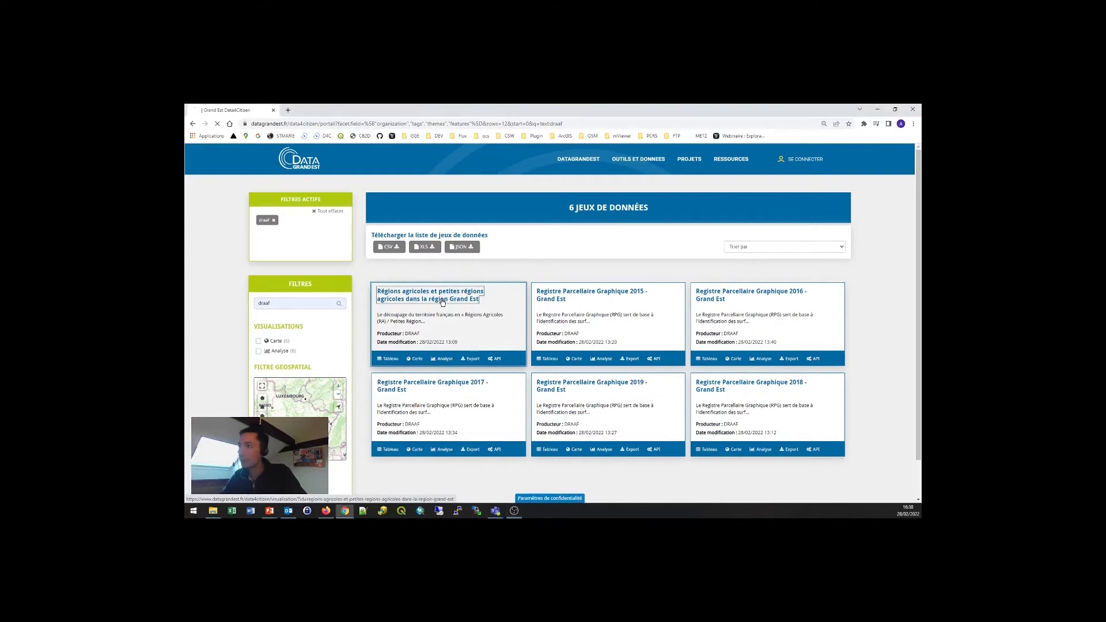
{"action": "scroll", "coordinate": [442, 298], "scroll_direction": "down", "scroll_amount": 1}
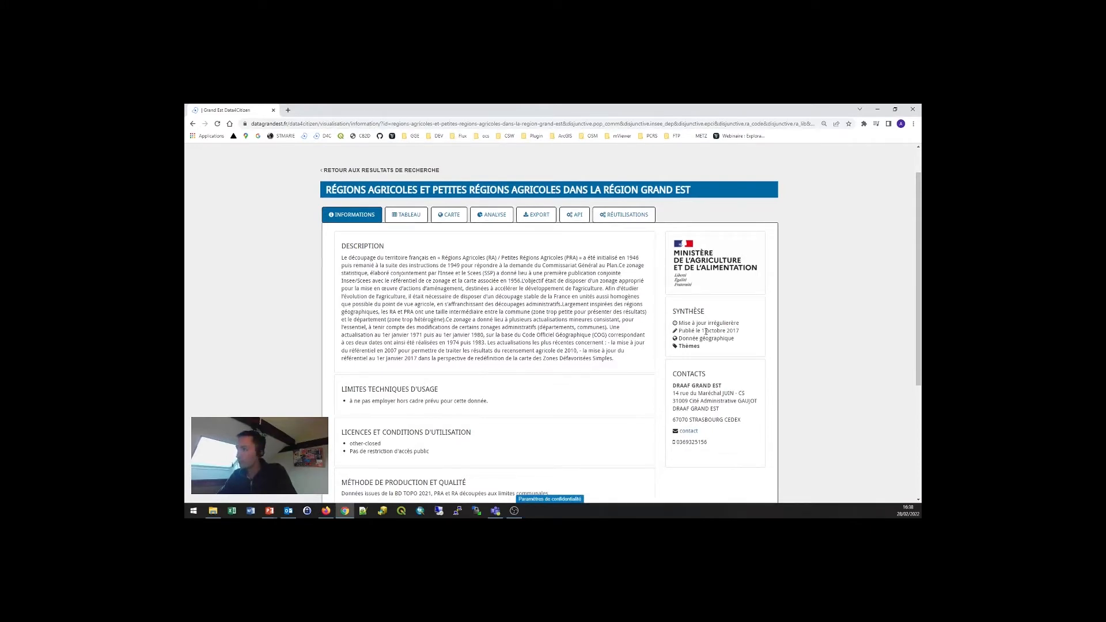
{"action": "scroll", "coordinate": [719, 377], "scroll_direction": "down", "scroll_amount": 1}
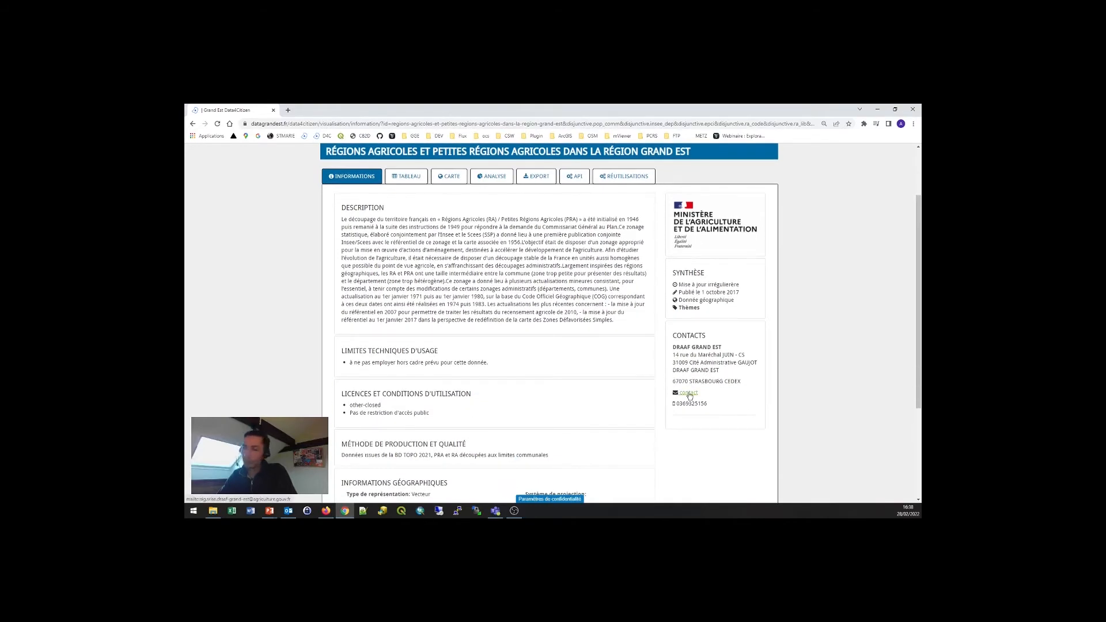
{"action": "scroll", "coordinate": [427, 386], "scroll_direction": "down", "scroll_amount": 2}
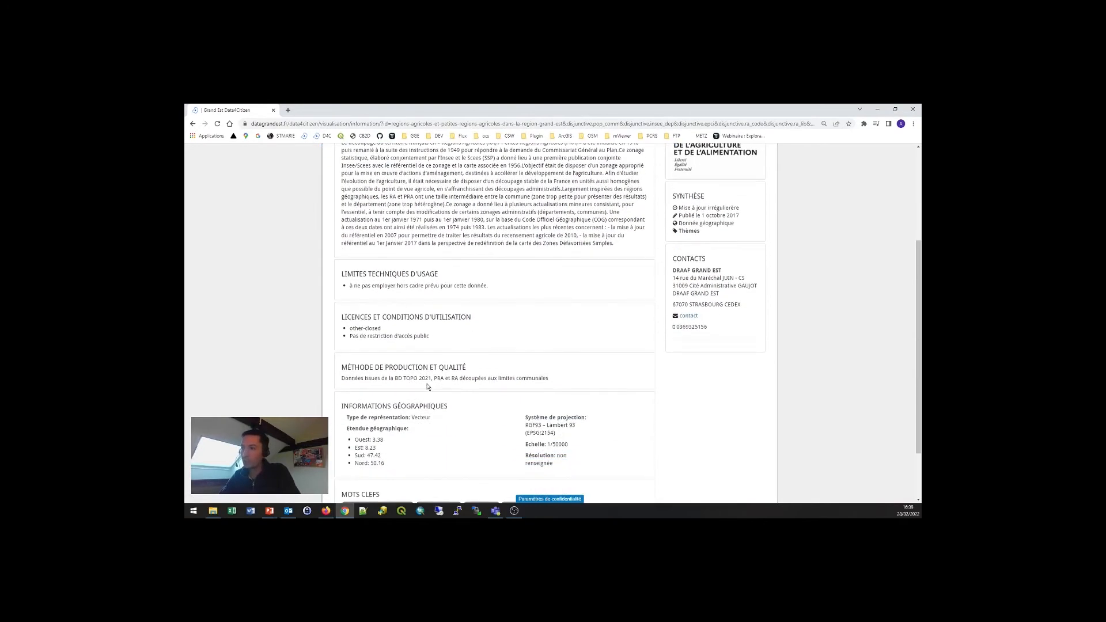
{"action": "left_click_drag", "start_coordinate": [353, 379], "coordinate": [512, 377]}
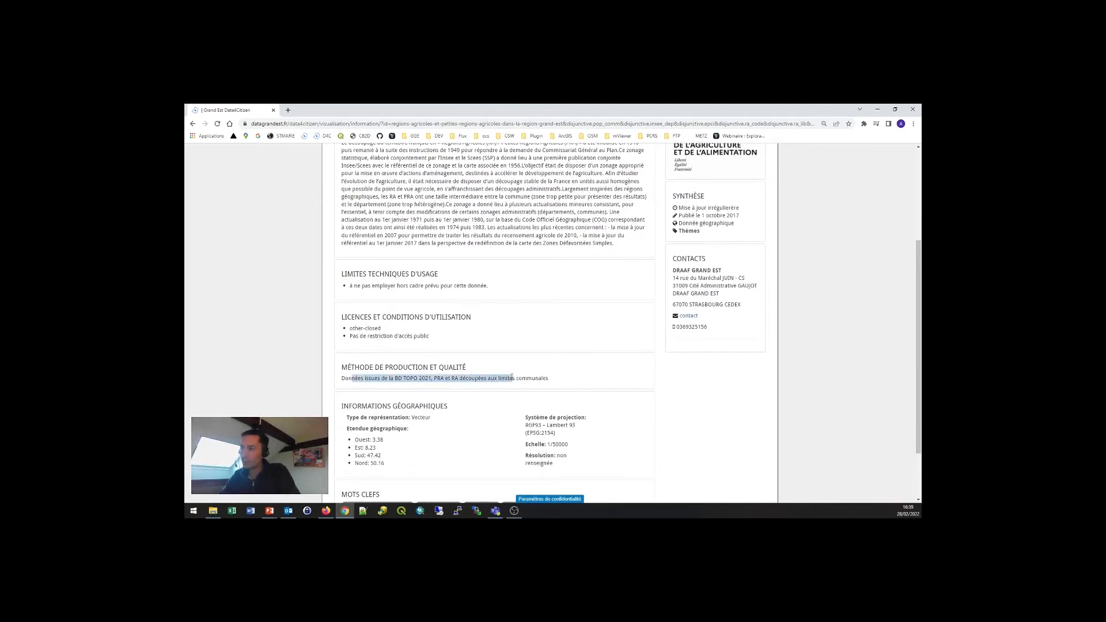
{"action": "scroll", "coordinate": [377, 375], "scroll_direction": "up", "scroll_amount": 3}
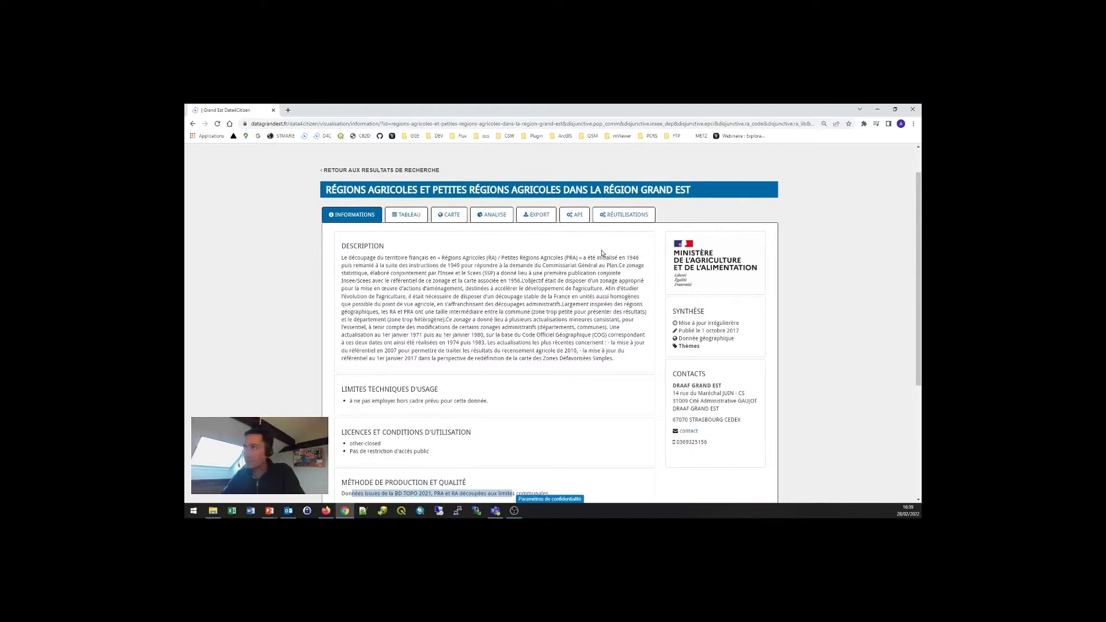
Review the dataset's export options, including the WMS and WFS geographic services
{"action": "left_click", "coordinate": [535, 215]}
{"action": "left_click_drag", "start_coordinate": [635, 446], "coordinate": [332, 436]}
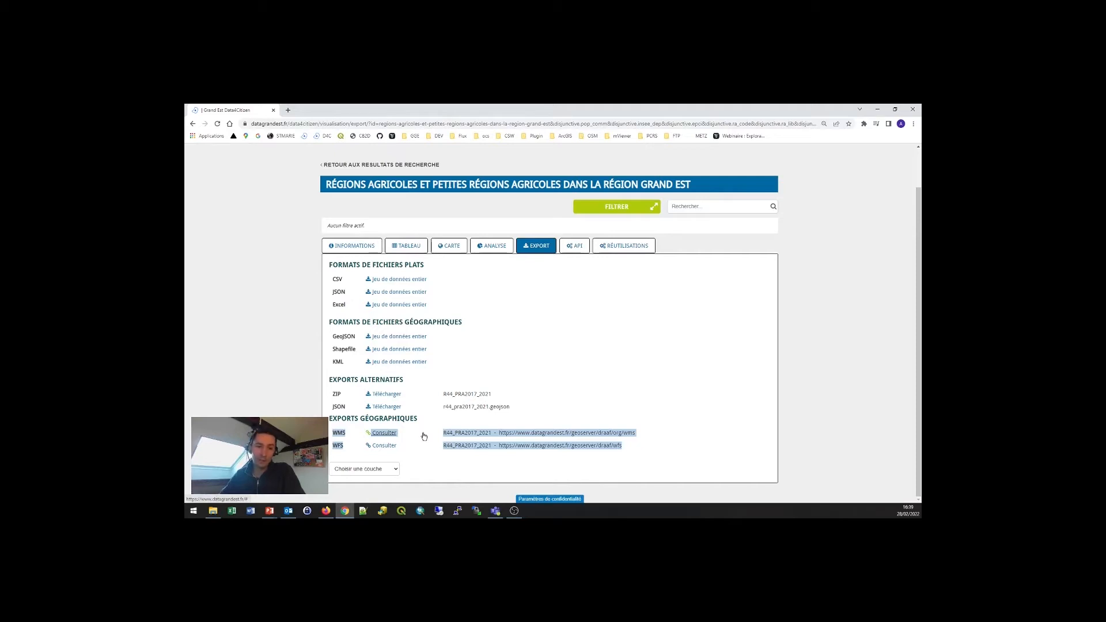
{"action": "left_click", "coordinate": [576, 383]}
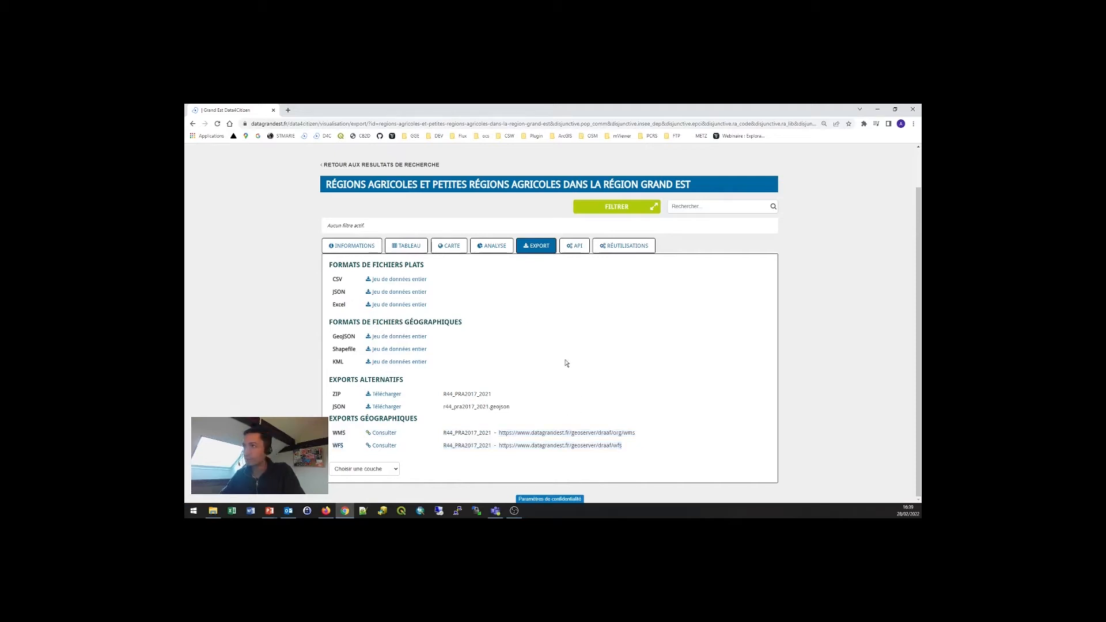
Display the dataset on the map around Châlons-en-Champagne, close enough to load the commune outlines
{"action": "left_click", "coordinate": [453, 249]}
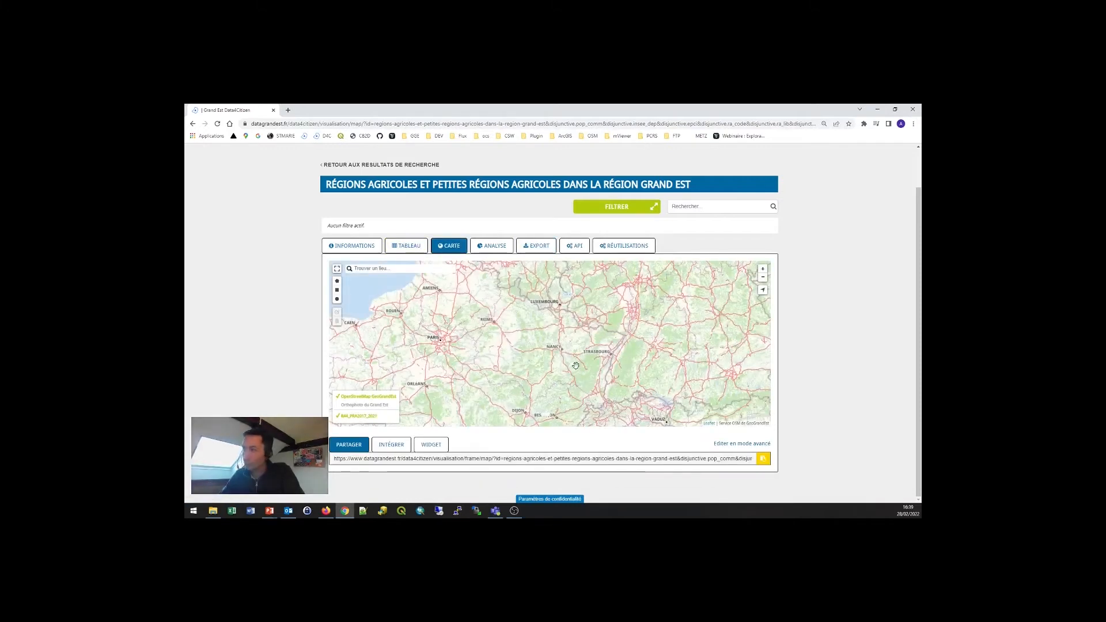
{"action": "scroll", "coordinate": [521, 349], "scroll_direction": "up", "scroll_amount": 3}
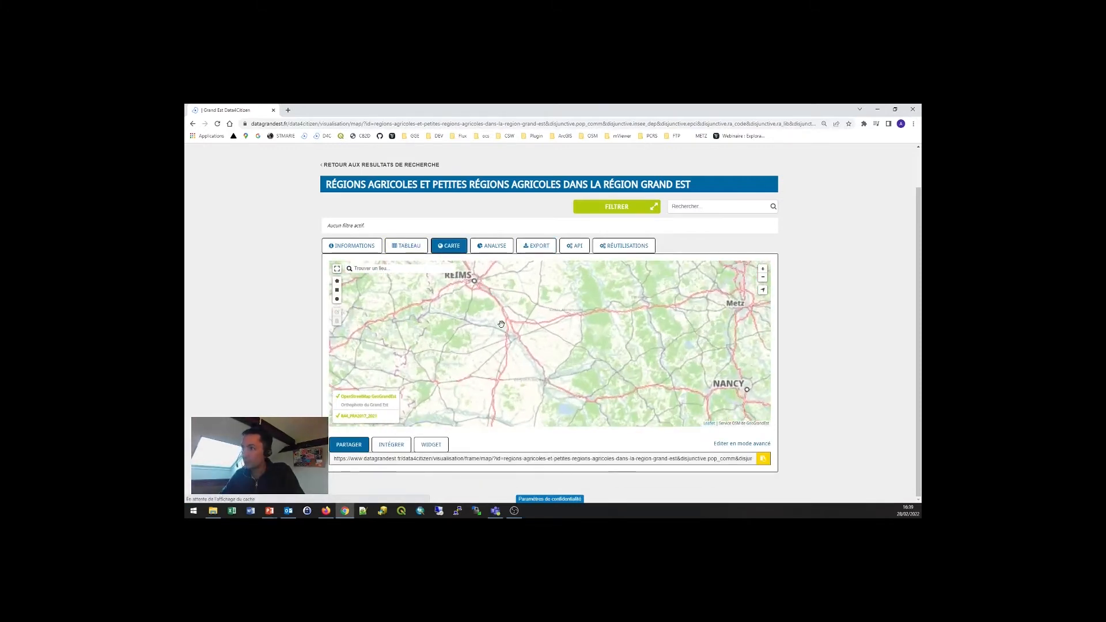
{"action": "scroll", "coordinate": [441, 343], "scroll_direction": "up", "scroll_amount": 2}
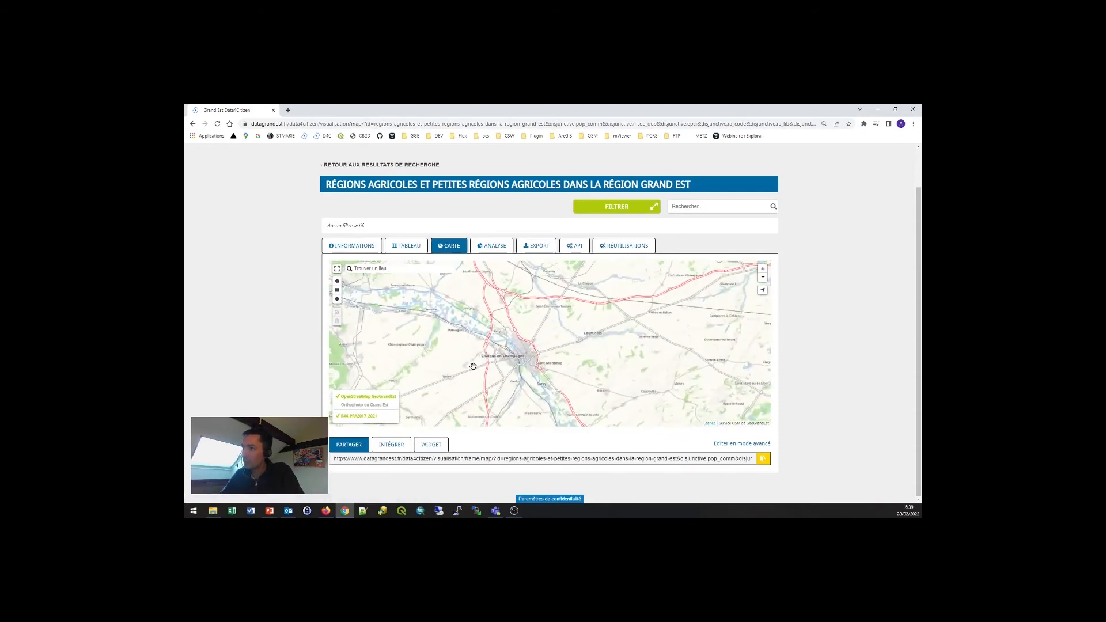
{"action": "left_click_drag", "start_coordinate": [461, 363], "coordinate": [521, 337]}
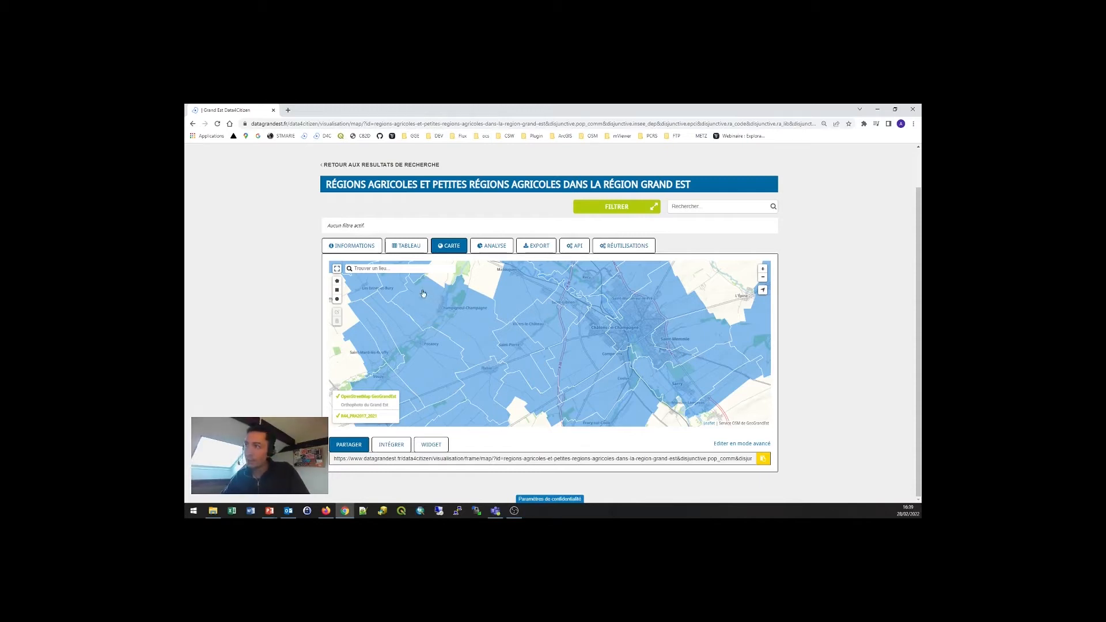
Inspect the attributes of the commune Champigneul-Champagne on the map, including pop_comm, ra_lib, pra_lib and ecpi_nom, and close its details
{"action": "left_click", "coordinate": [472, 331]}
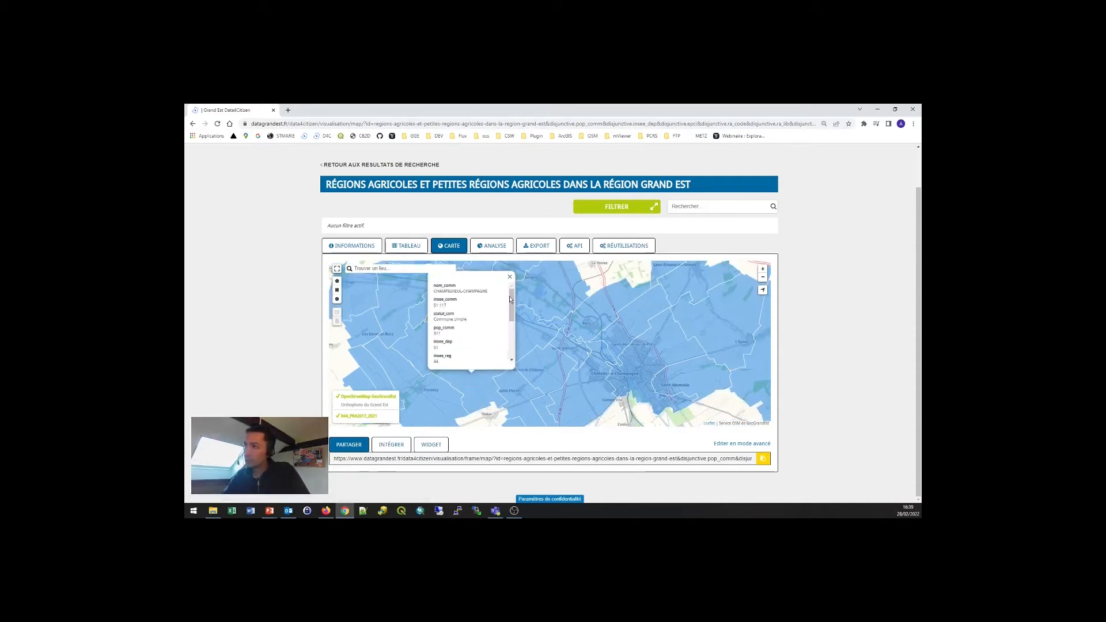
{"action": "scroll", "coordinate": [512, 302], "scroll_direction": "down", "scroll_amount": 1}
{"action": "left_click_drag", "start_coordinate": [513, 302], "coordinate": [512, 296]}
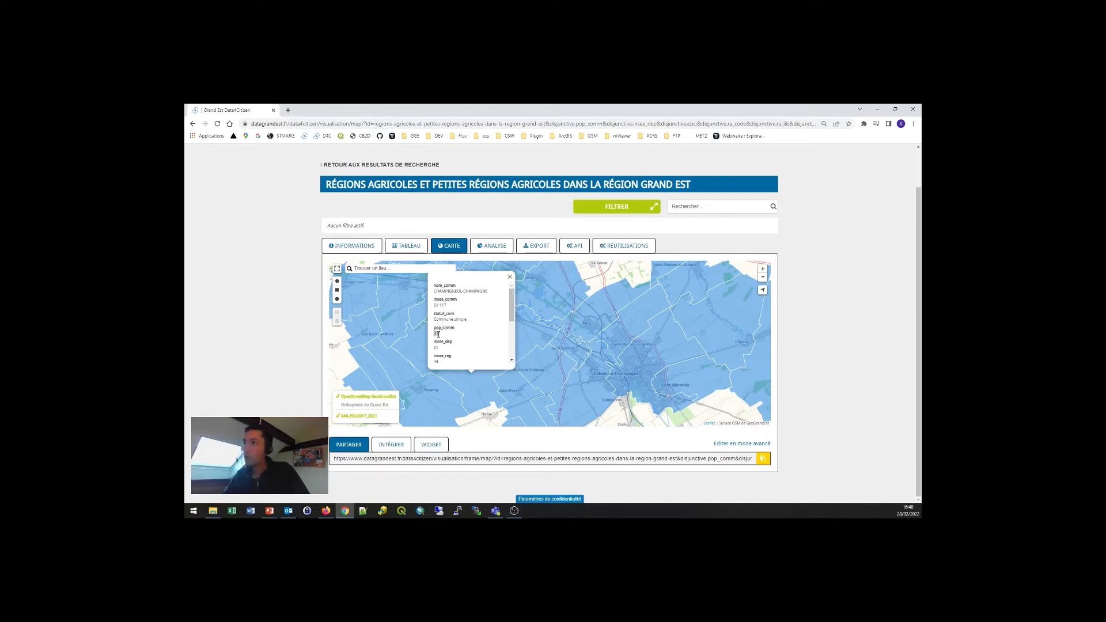
{"action": "left_click_drag", "start_coordinate": [510, 306], "coordinate": [511, 313]}
{"action": "scroll", "coordinate": [507, 323], "scroll_direction": "down", "scroll_amount": 3}
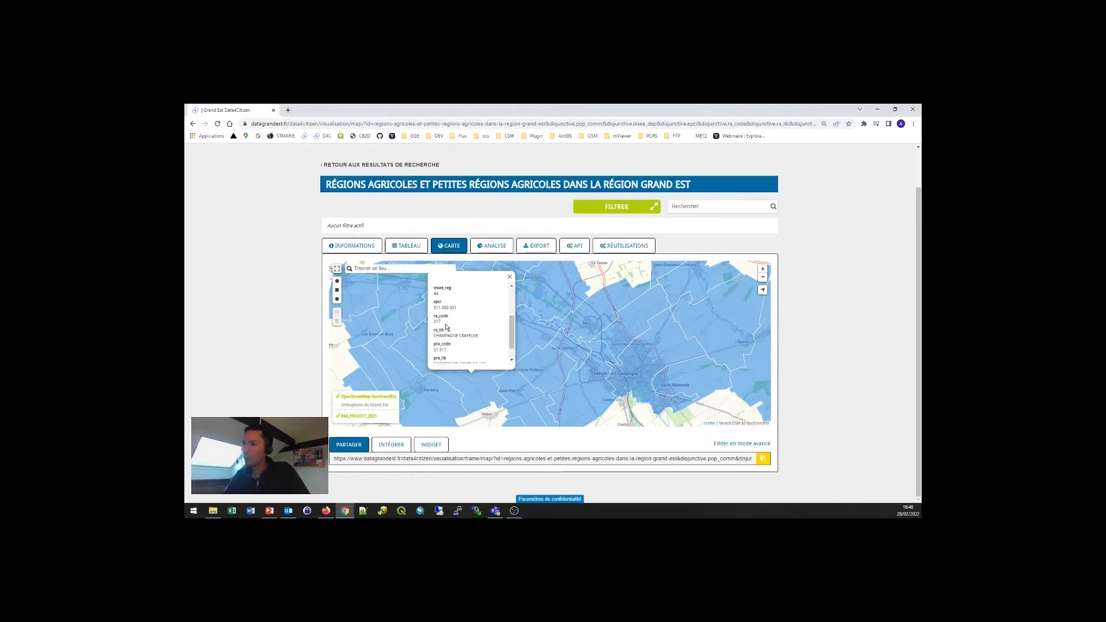
{"action": "left_click_drag", "start_coordinate": [435, 333], "coordinate": [479, 335]}
{"action": "scroll", "coordinate": [509, 343], "scroll_direction": "down", "scroll_amount": 1}
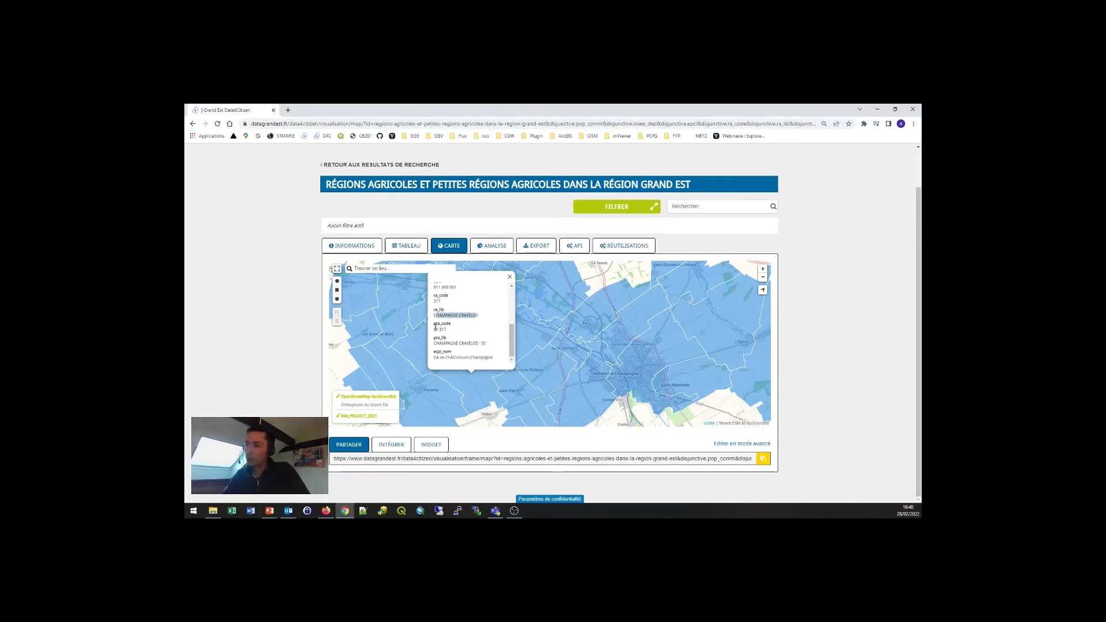
{"action": "left_click_drag", "start_coordinate": [434, 344], "coordinate": [456, 358]}
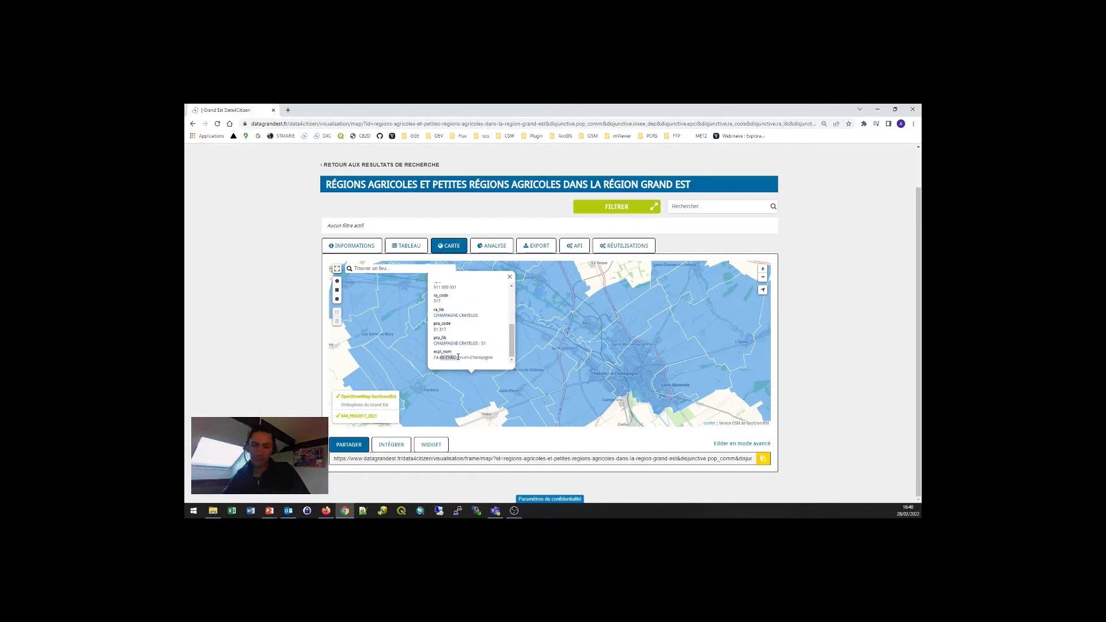
{"action": "left_click", "coordinate": [509, 277]}
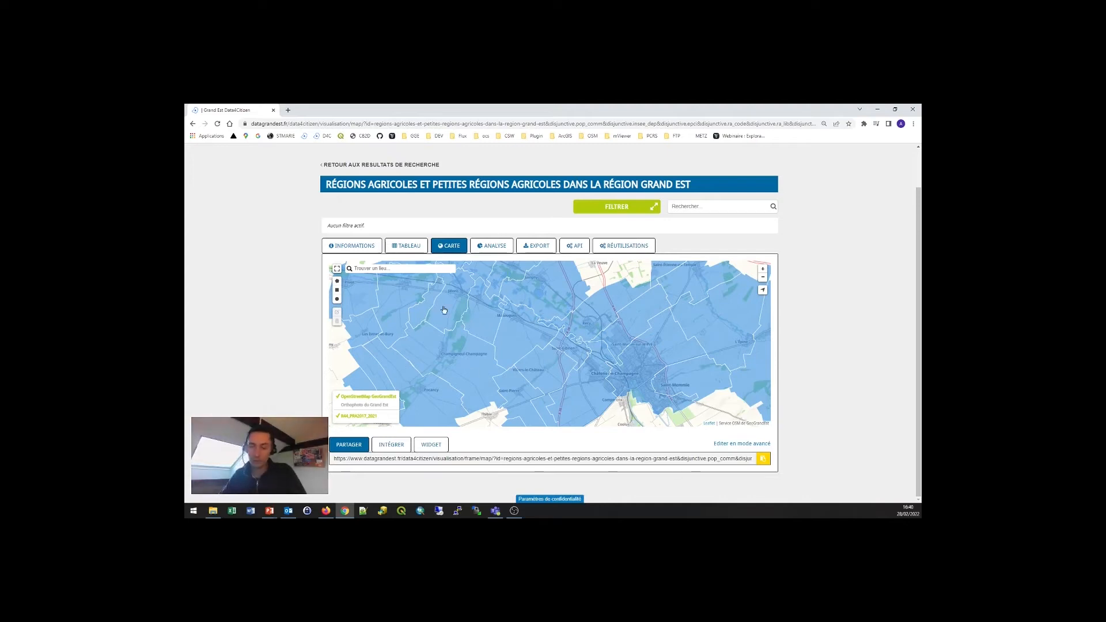
Show the data as a table and filter PRA_LIB on VIGNOBLE DU BARROIS - 10 and VIGNOBLE - 51
{"action": "left_click", "coordinate": [410, 249]}
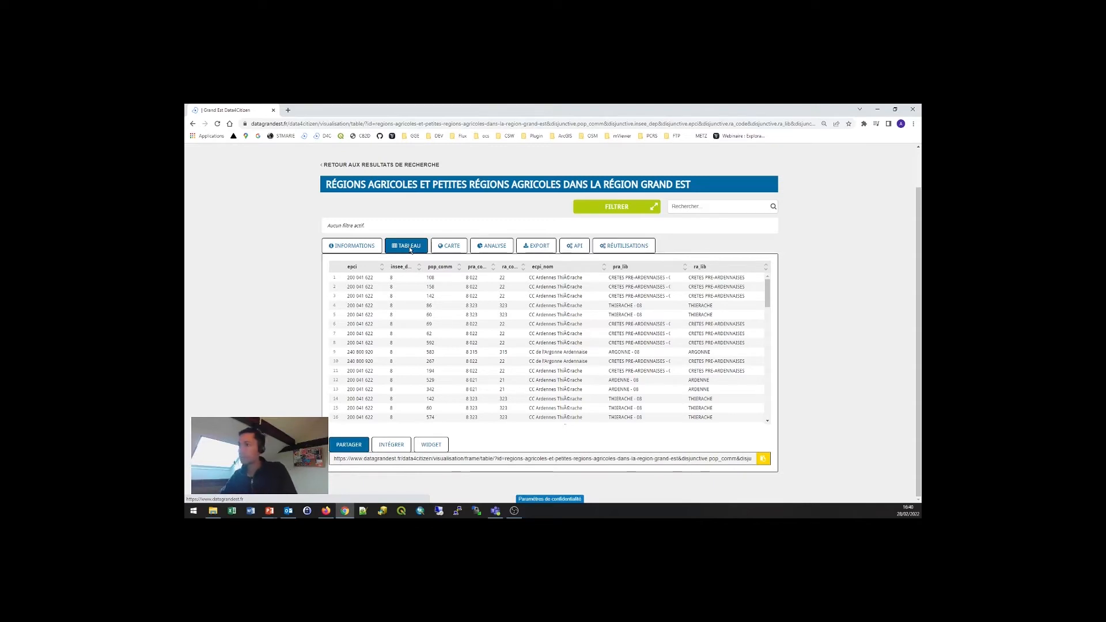
{"action": "left_click", "coordinate": [624, 208]}
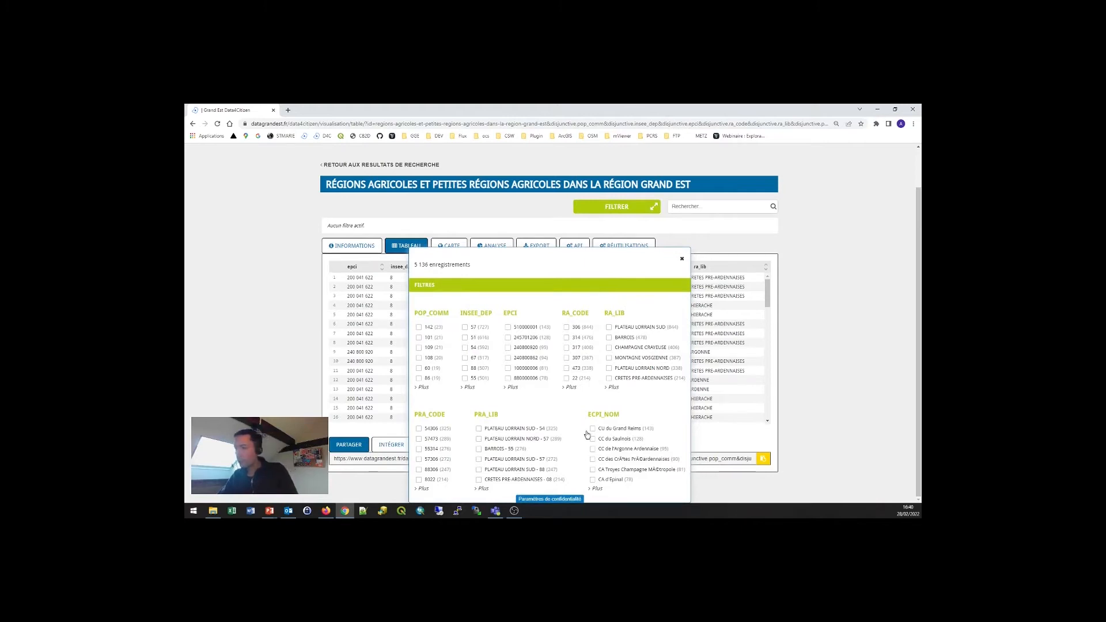
{"action": "left_click", "coordinate": [483, 489]}
{"action": "scroll", "coordinate": [483, 346], "scroll_direction": "down", "scroll_amount": 5}
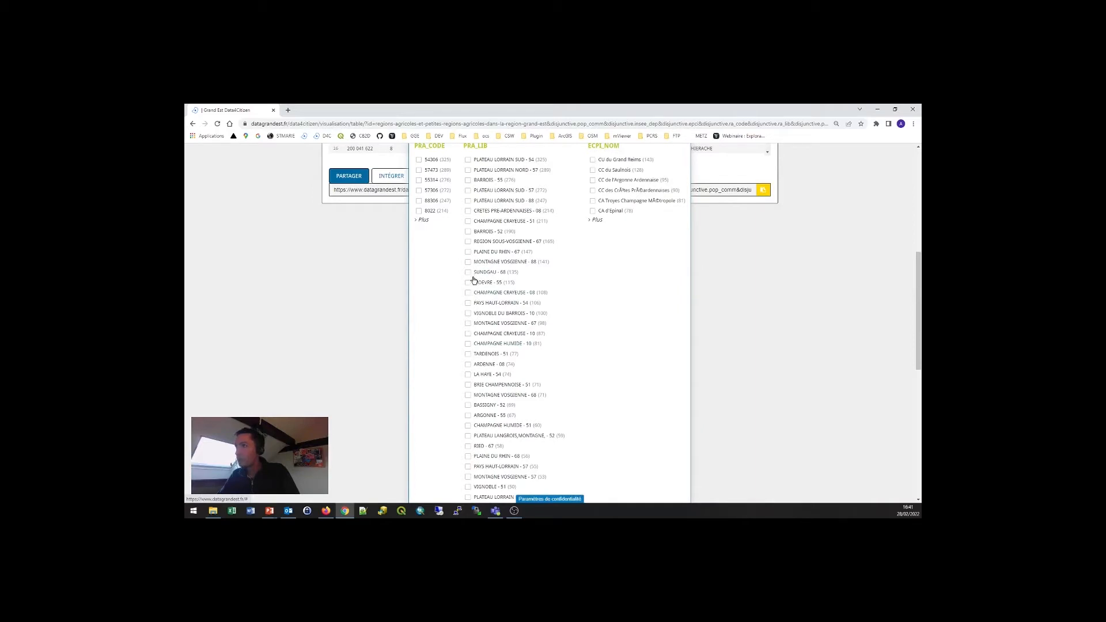
{"action": "left_click", "coordinate": [468, 316]}
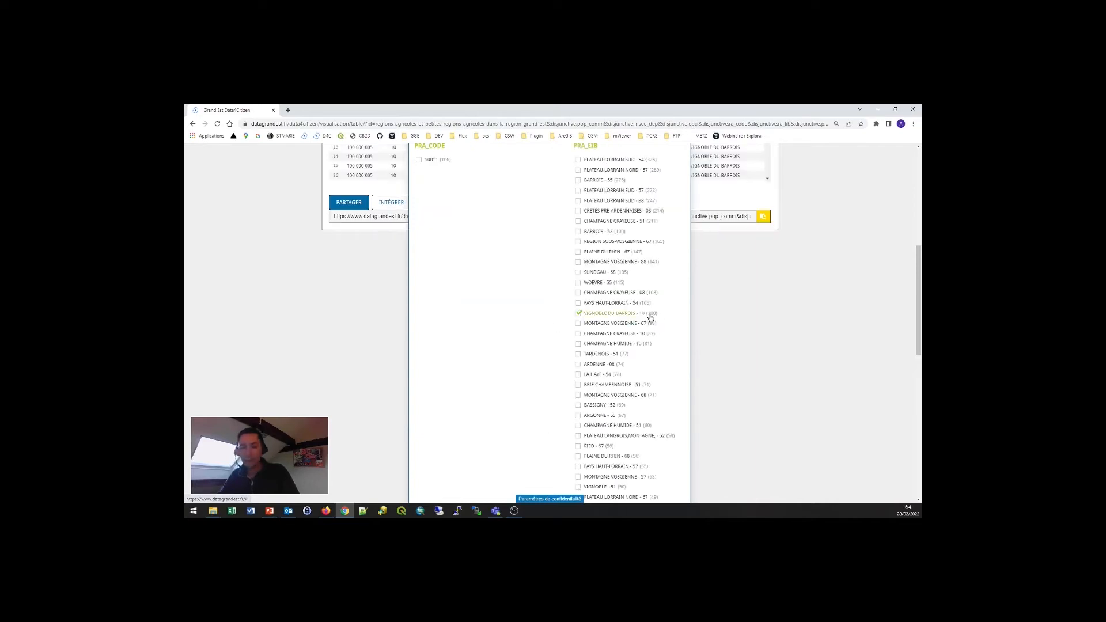
{"action": "scroll", "coordinate": [651, 318], "scroll_direction": "down", "scroll_amount": 3}
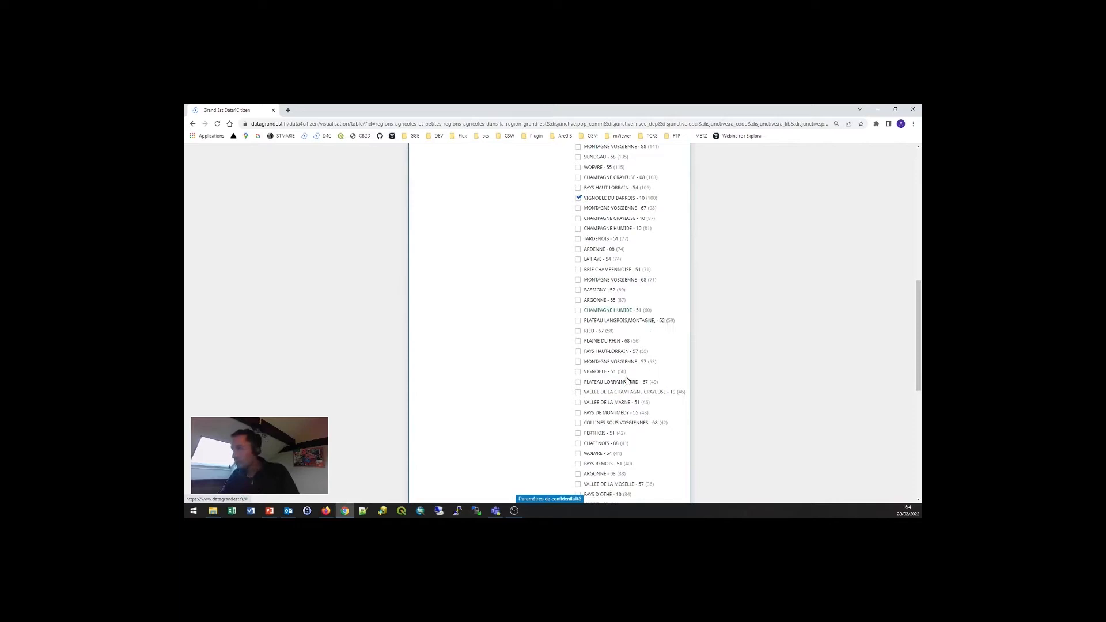
{"action": "left_click", "coordinate": [579, 372]}
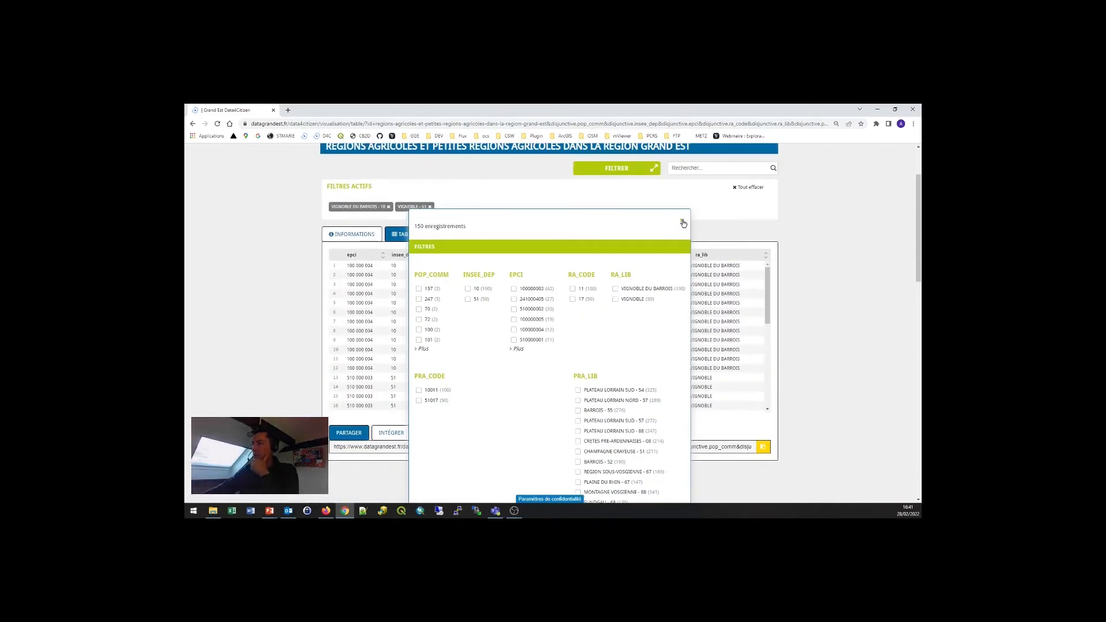
{"action": "left_click", "coordinate": [683, 223]}
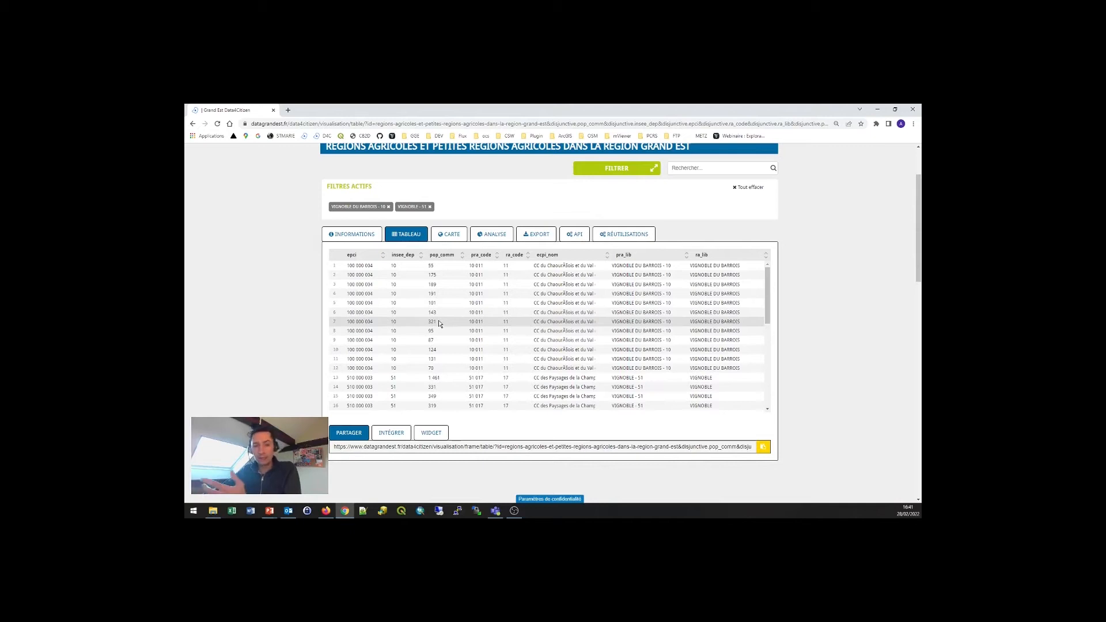
View the dataset on the map with the two vineyard filters active
{"action": "left_click", "coordinate": [438, 236]}
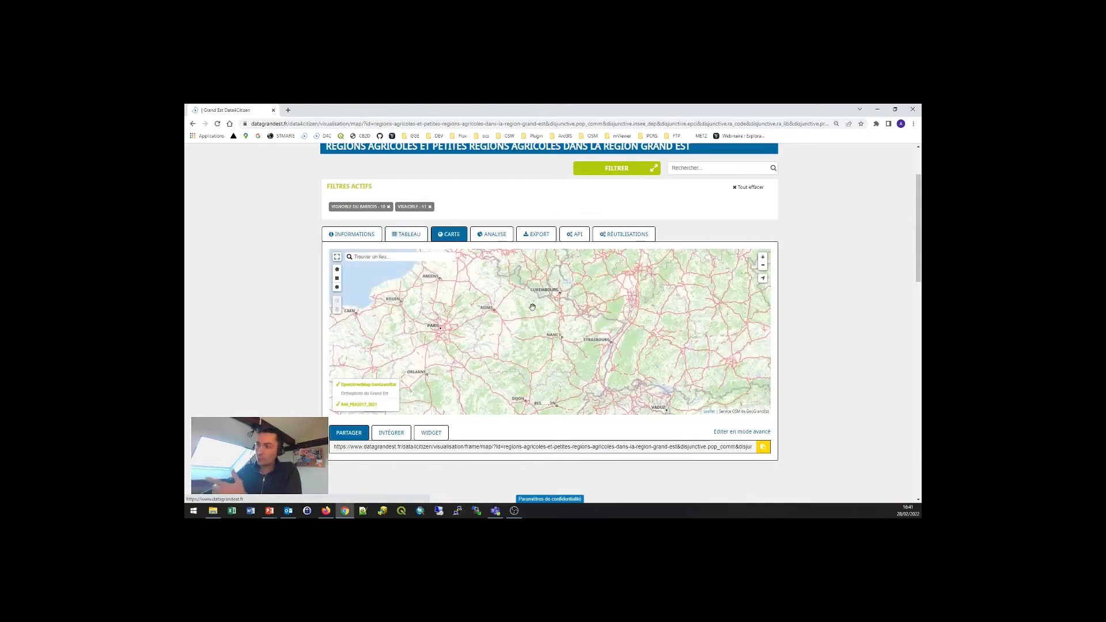
{"action": "scroll", "coordinate": [491, 326], "scroll_direction": "up", "scroll_amount": 1}
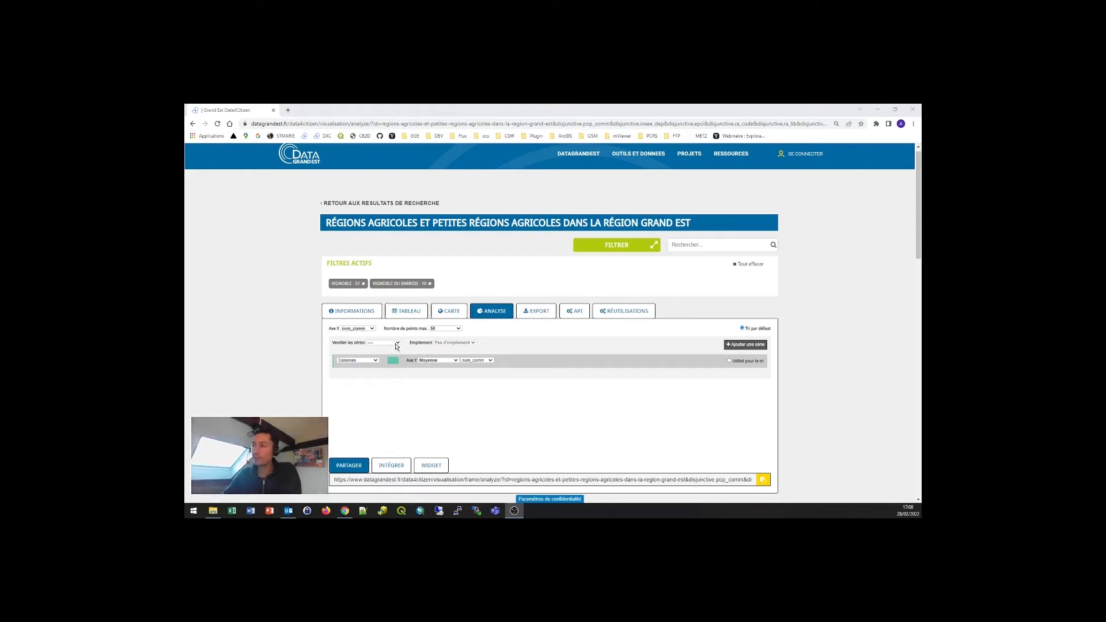
Set the analysis chart's X axis to pra_lib and its maximum number of points to Tout afficher
{"action": "scroll", "coordinate": [435, 389], "scroll_direction": "down", "scroll_amount": 2}
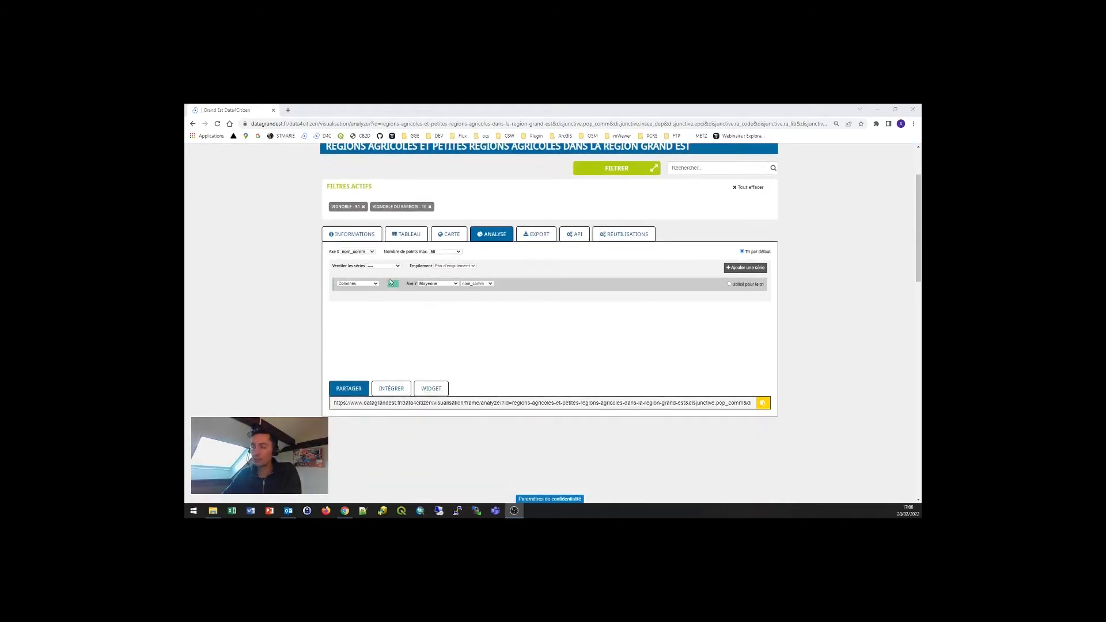
{"action": "left_click", "coordinate": [374, 252]}
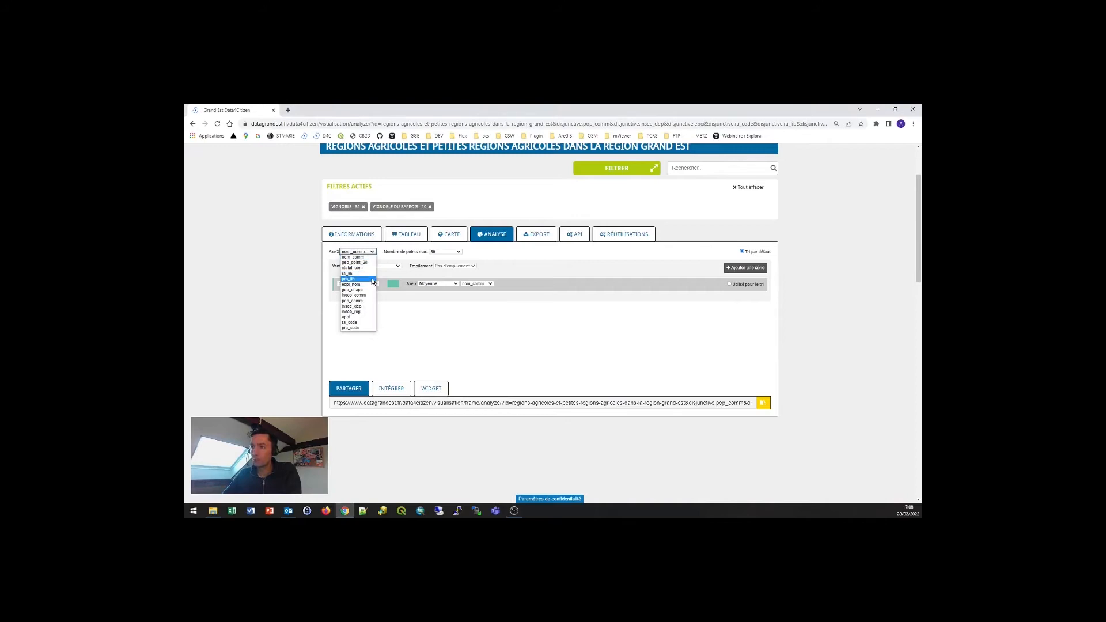
{"action": "left_click", "coordinate": [373, 279]}
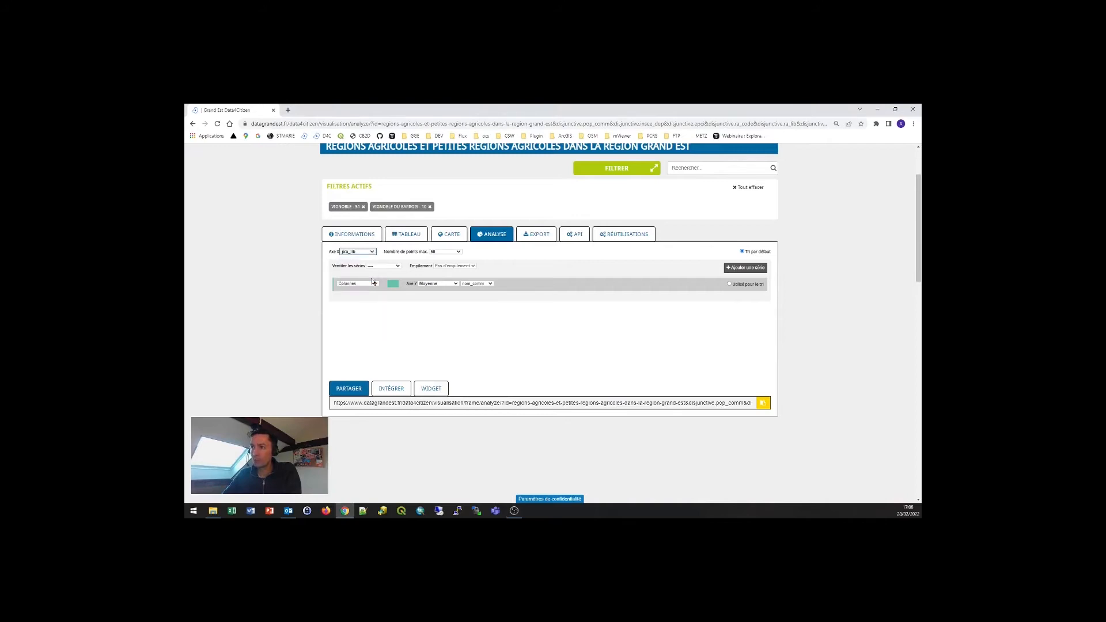
{"action": "left_click", "coordinate": [450, 254]}
{"action": "left_click", "coordinate": [447, 258]}
Plot the column series on the Y axis as the Somme of pop_comm and examine the resulting chart
{"action": "left_click", "coordinate": [371, 284]}
{"action": "left_click", "coordinate": [371, 284]}
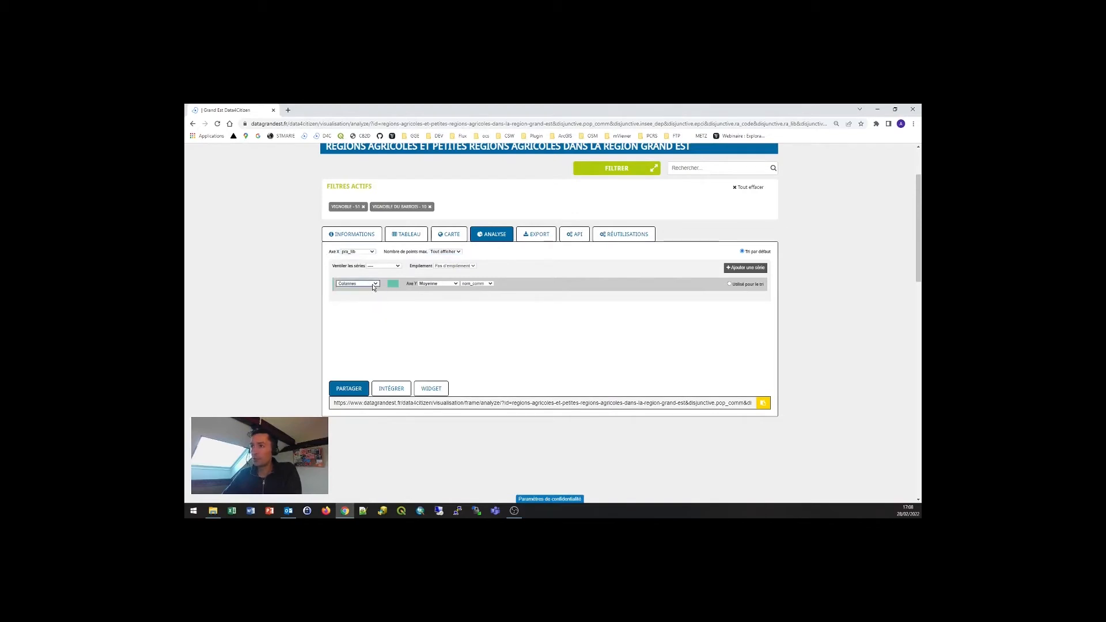
{"action": "left_click", "coordinate": [437, 284]}
{"action": "left_click", "coordinate": [444, 316]}
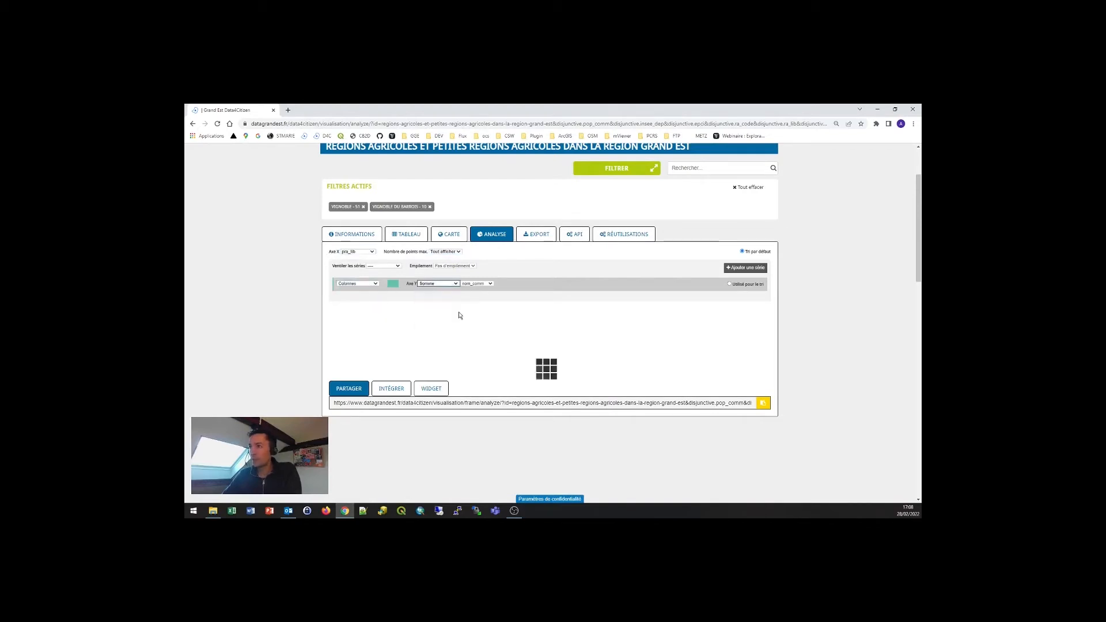
{"action": "left_click", "coordinate": [485, 284]}
{"action": "left_click", "coordinate": [483, 311]}
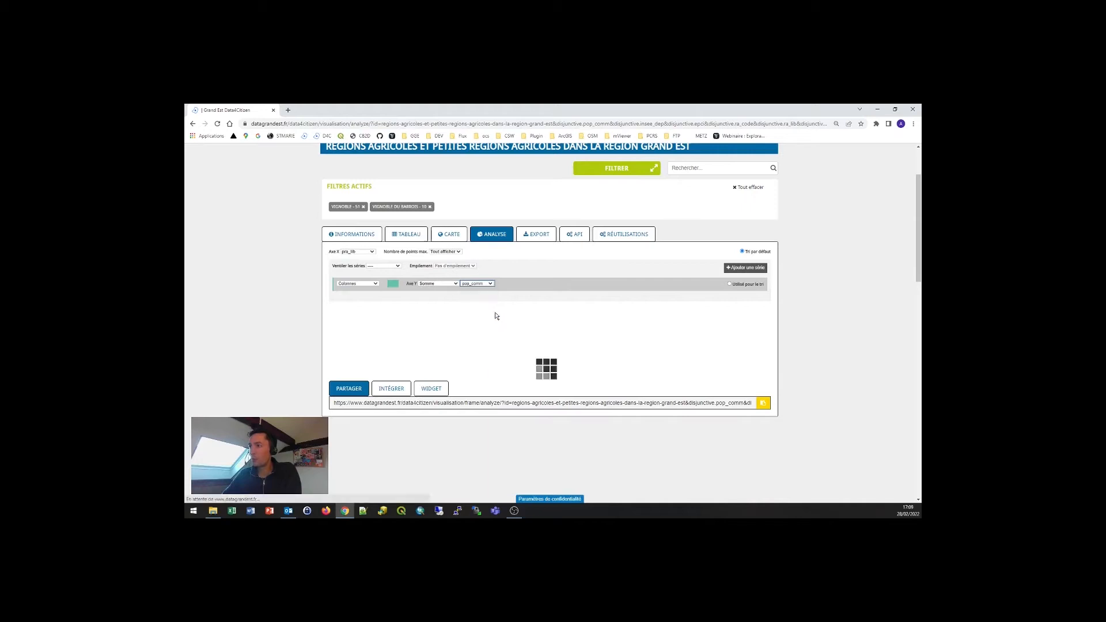
{"action": "scroll", "coordinate": [520, 342], "scroll_direction": "down", "scroll_amount": 1}
{"action": "scroll", "coordinate": [520, 340], "scroll_direction": "down", "scroll_amount": 1}
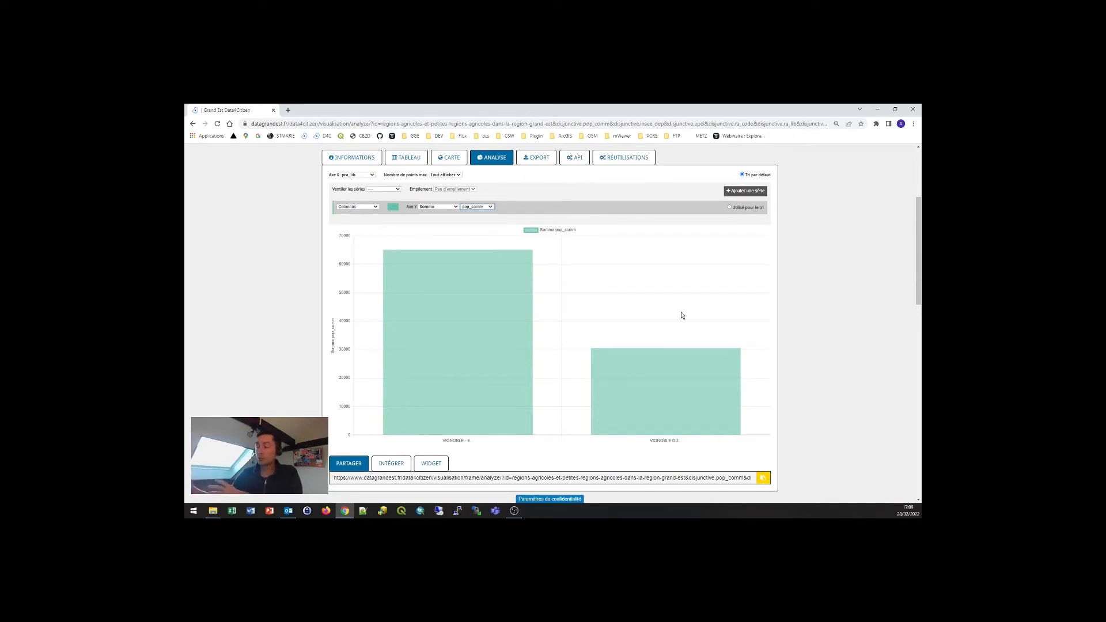
{"action": "scroll", "coordinate": [674, 311], "scroll_direction": "up", "scroll_amount": 1}
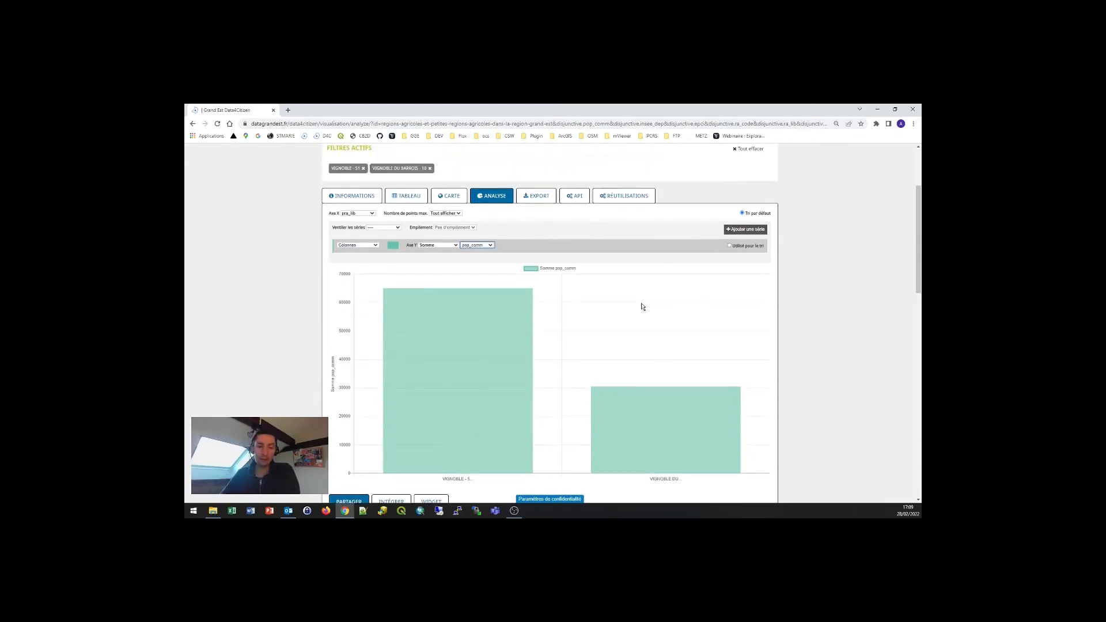
Break down the chart's population series by ecpi_nom
{"action": "left_click", "coordinate": [393, 228]}
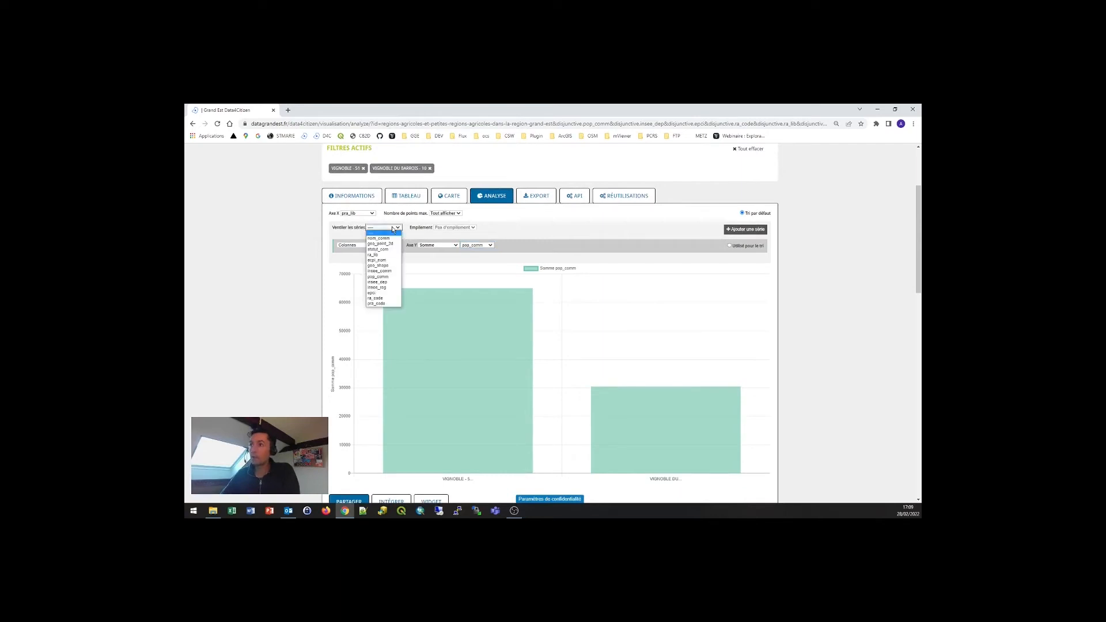
{"action": "left_click", "coordinate": [387, 260]}
{"action": "scroll", "coordinate": [462, 318], "scroll_direction": "down", "scroll_amount": 1}
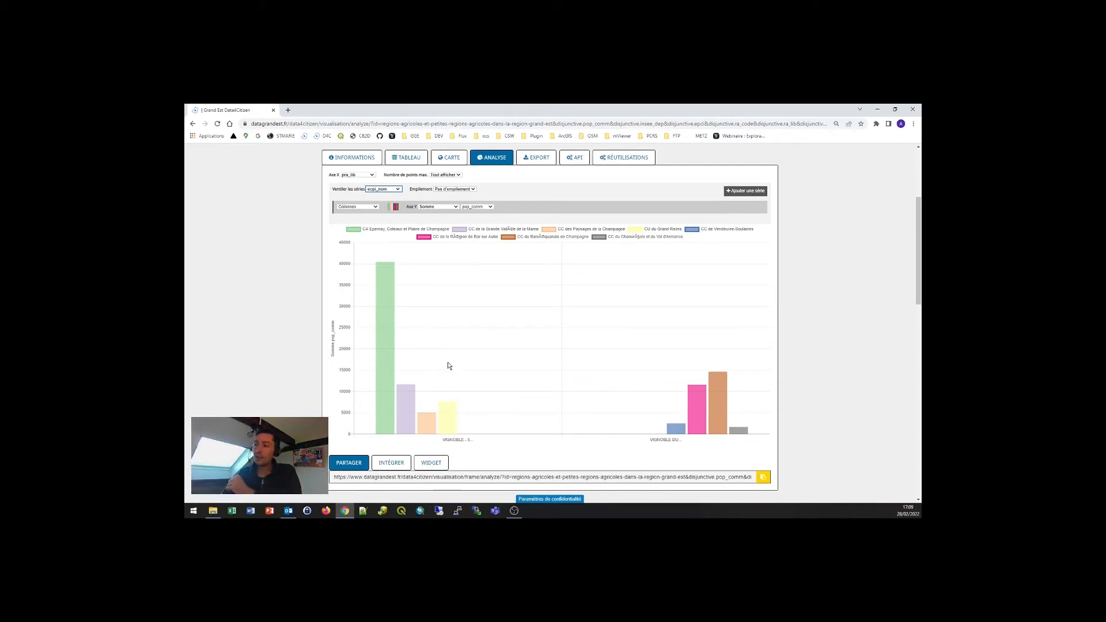
Inspect the CA Epernay, Coteaux et Plaine de Champagne bar, hiding its series from the chart and showing it again
{"action": "mouse_move", "coordinate": [389, 314]}
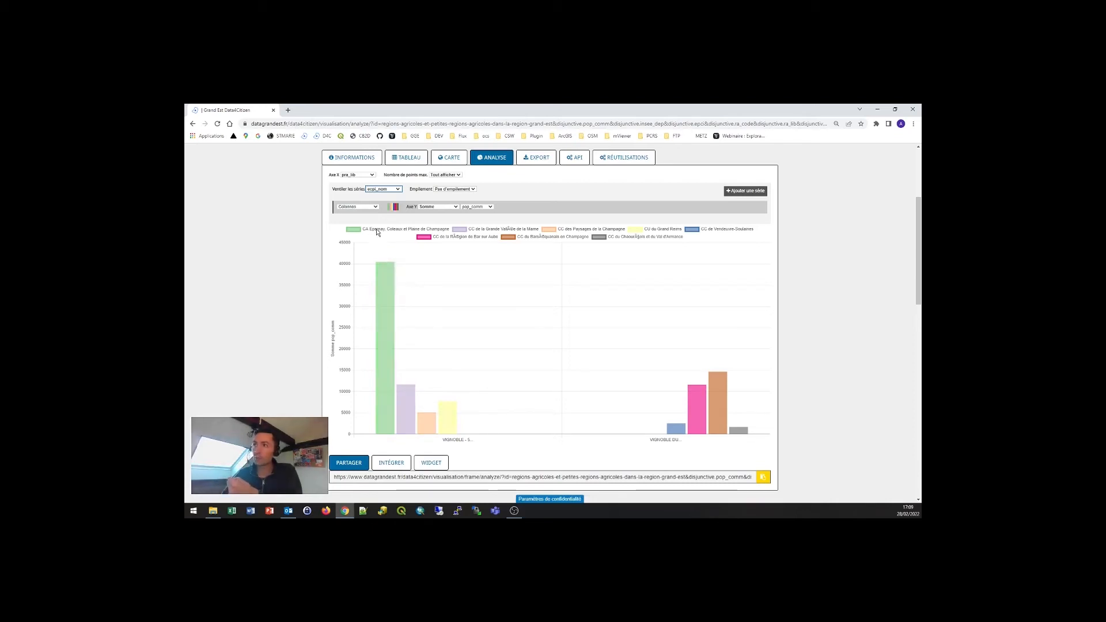
{"action": "mouse_move", "coordinate": [382, 271]}
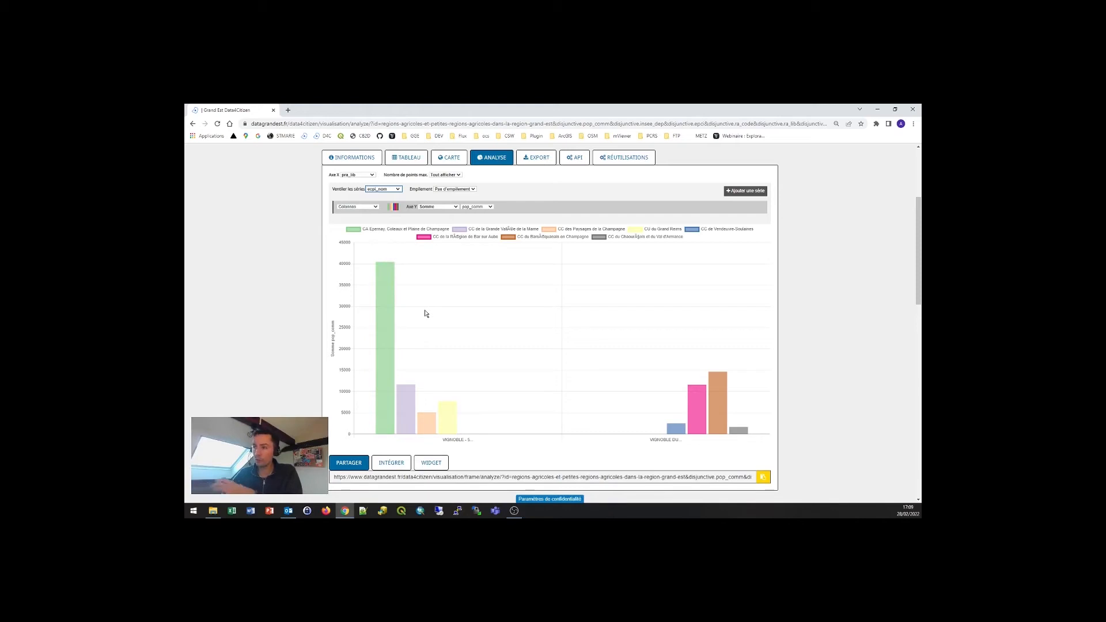
{"action": "mouse_move", "coordinate": [394, 340]}
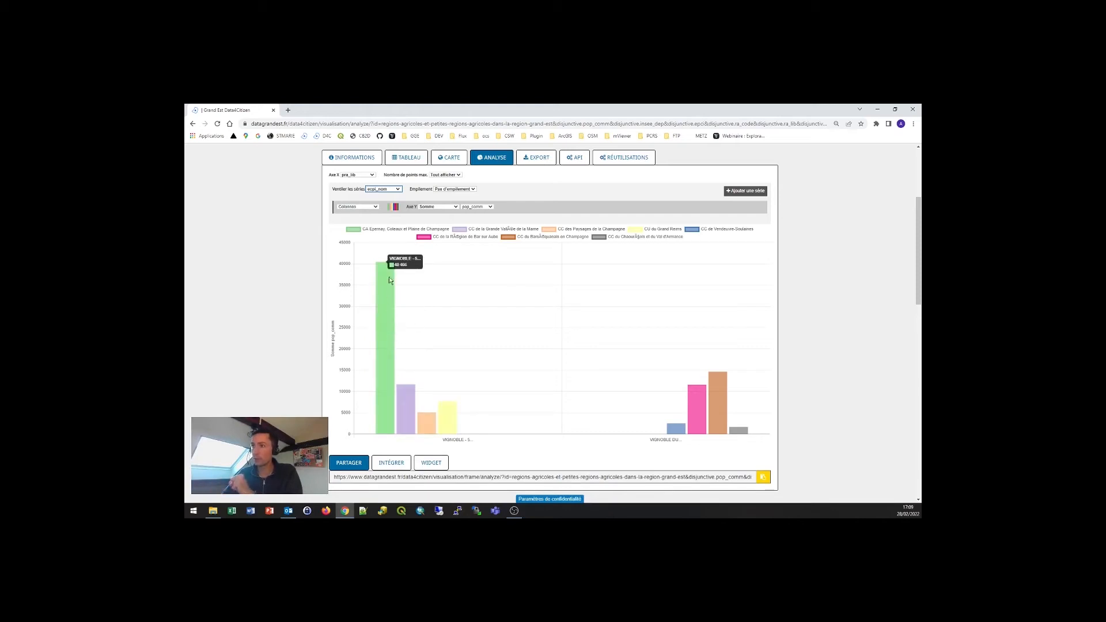
{"action": "left_click", "coordinate": [377, 230]}
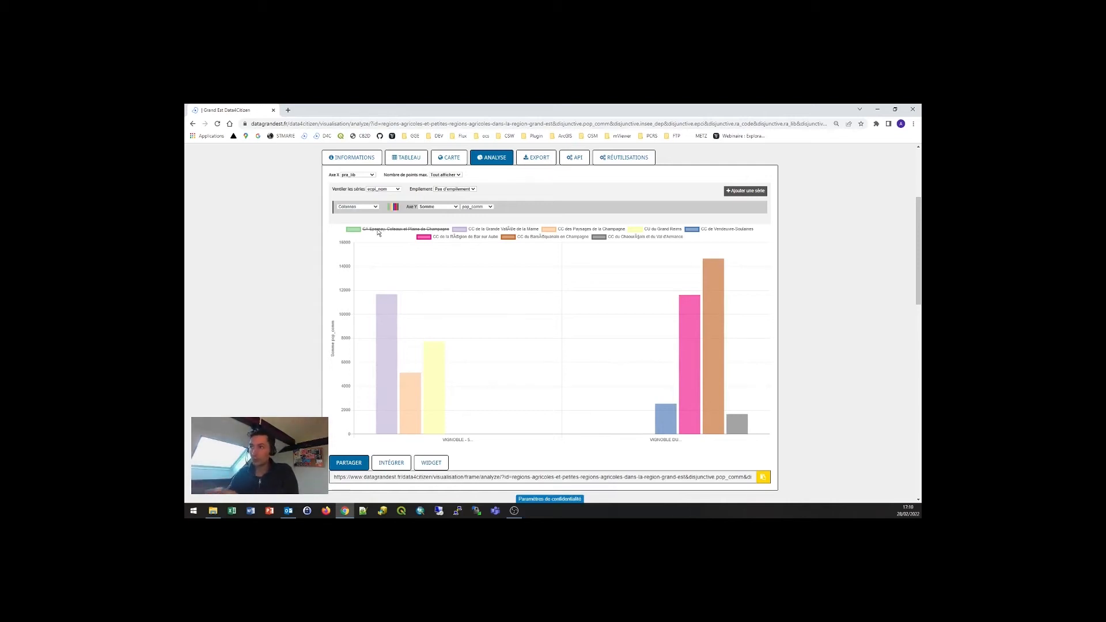
{"action": "left_click", "coordinate": [378, 229]}
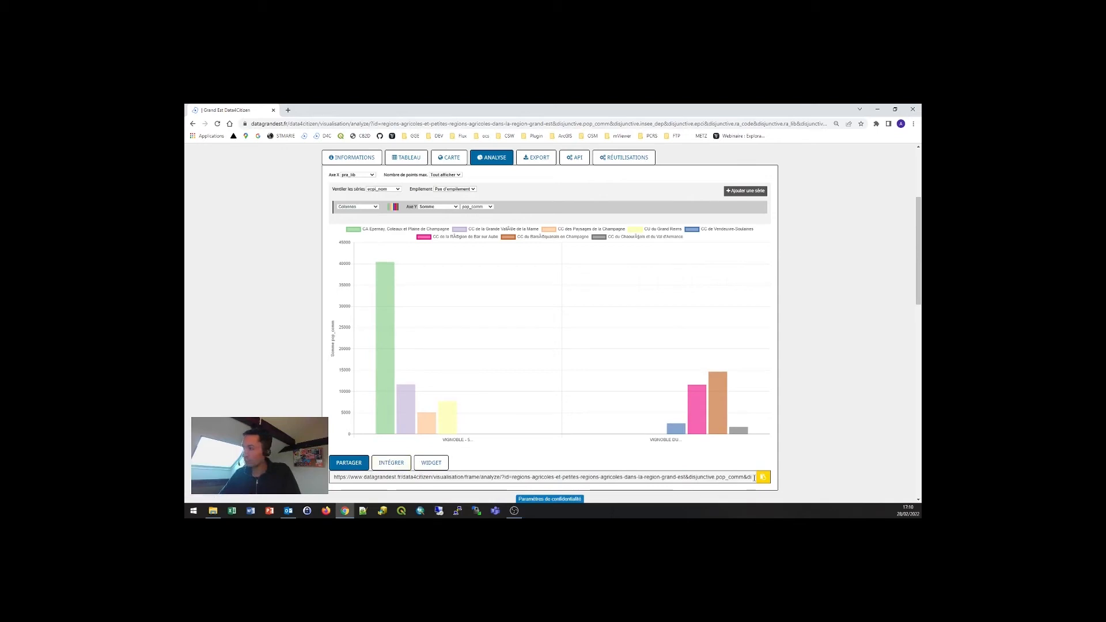
Copy the chart's share link and open it in a new browser tab
{"action": "left_click", "coordinate": [762, 477]}
{"action": "left_click", "coordinate": [288, 110]}
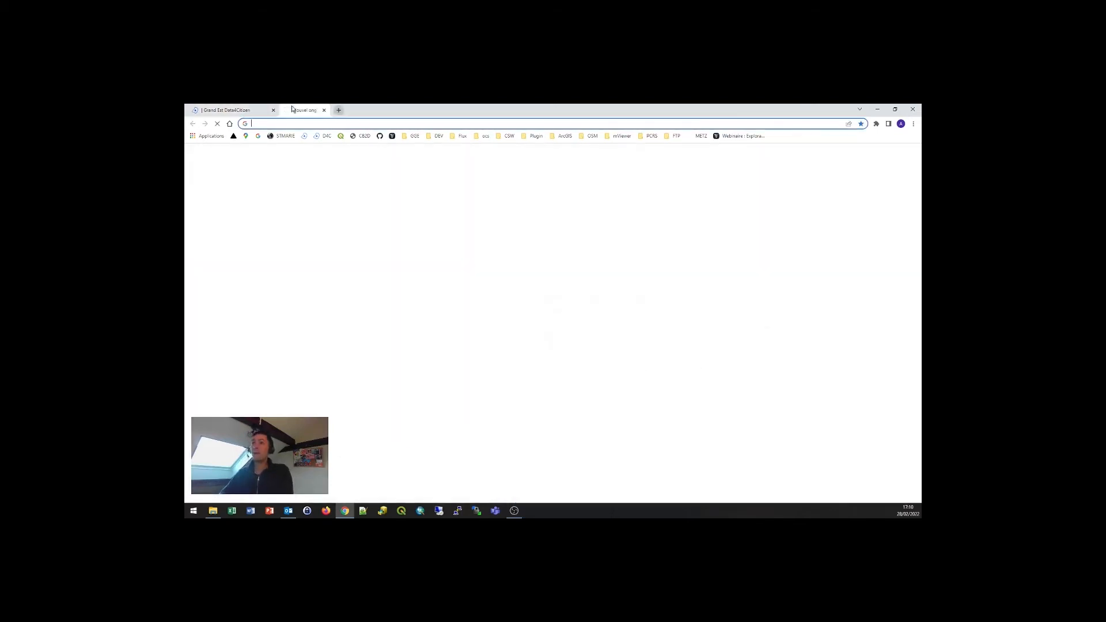
{"action": "key", "text": "ctrl+v"}
{"action": "key", "text": "Return"}
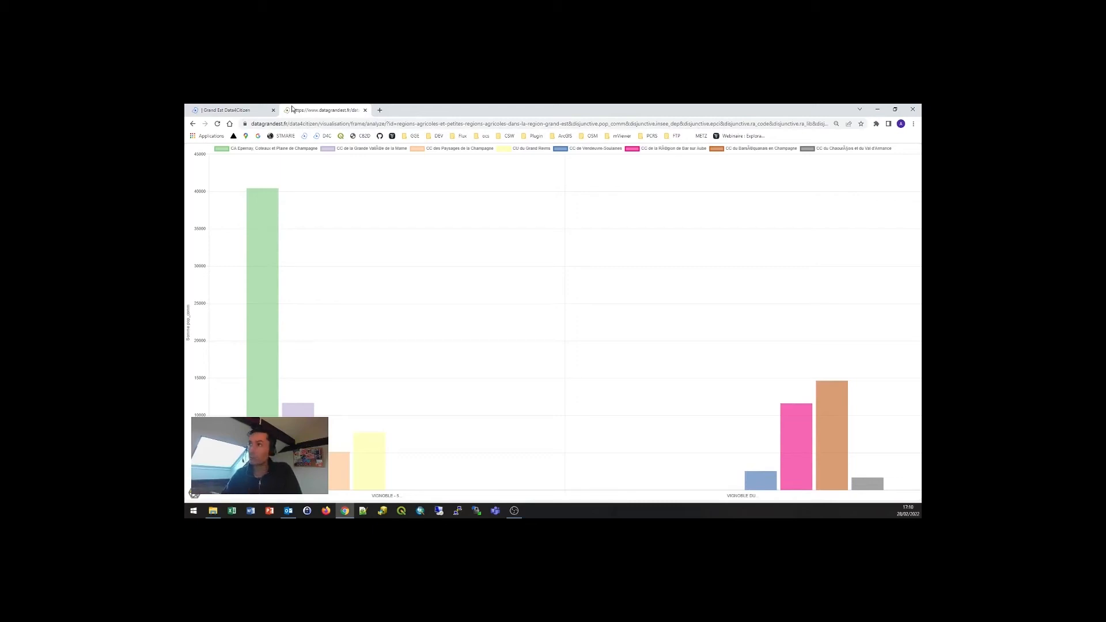
Hide the CA Epernay, CC de la Grande Vallée de la Marne and CC des Paysages de la Champagne series in the shared chart
{"action": "left_click", "coordinate": [272, 150]}
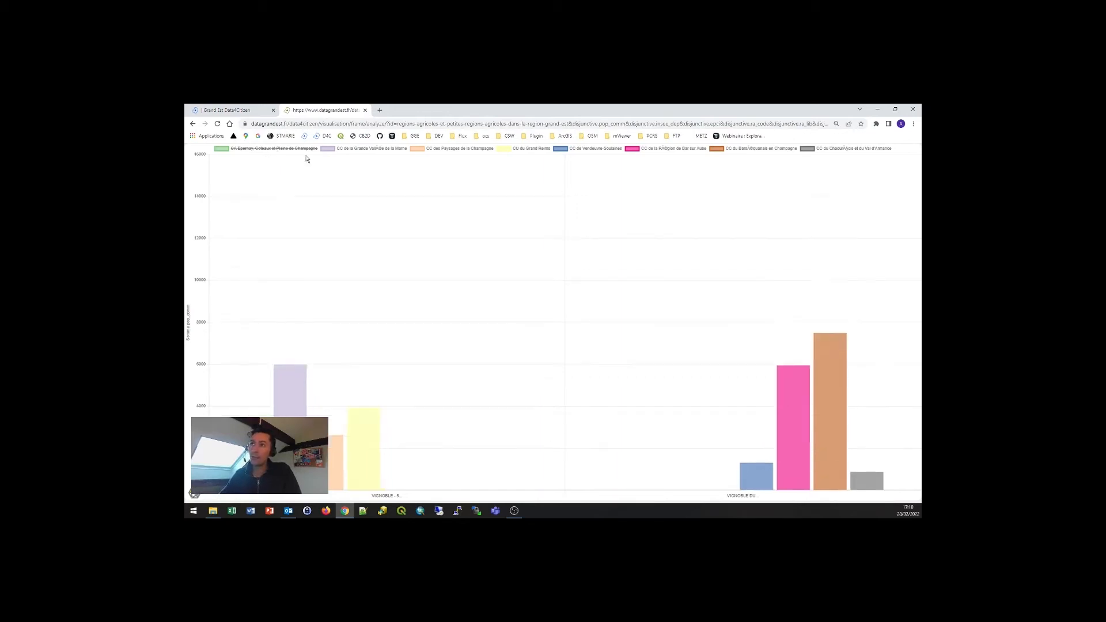
{"action": "left_click", "coordinate": [348, 148]}
{"action": "left_click", "coordinate": [481, 151]}
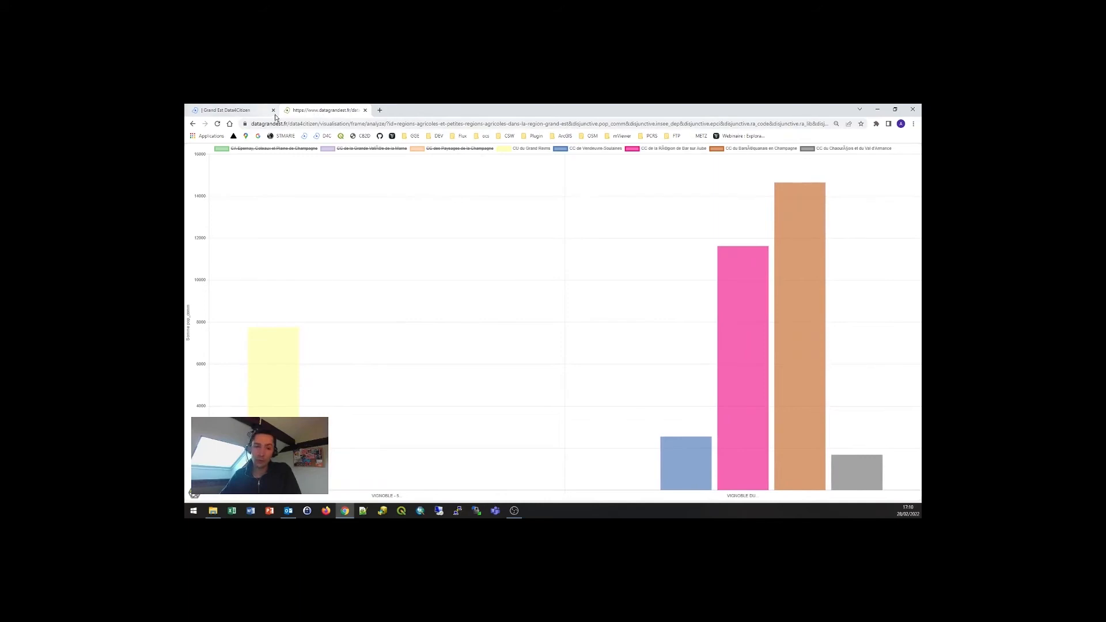
Return to the dataset's browser tab, show the chart's iframe integration code and view its available frame sizes
{"action": "left_click", "coordinate": [207, 107]}
{"action": "left_click", "coordinate": [393, 469]}
{"action": "scroll", "coordinate": [394, 470], "scroll_direction": "down", "scroll_amount": 2}
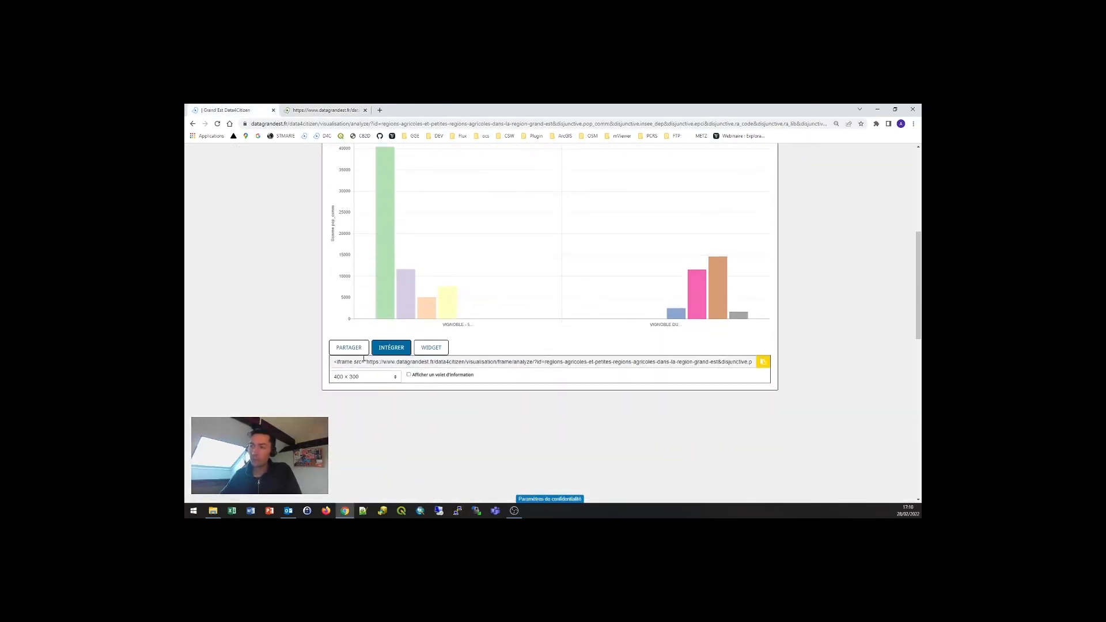
{"action": "left_click", "coordinate": [372, 379]}
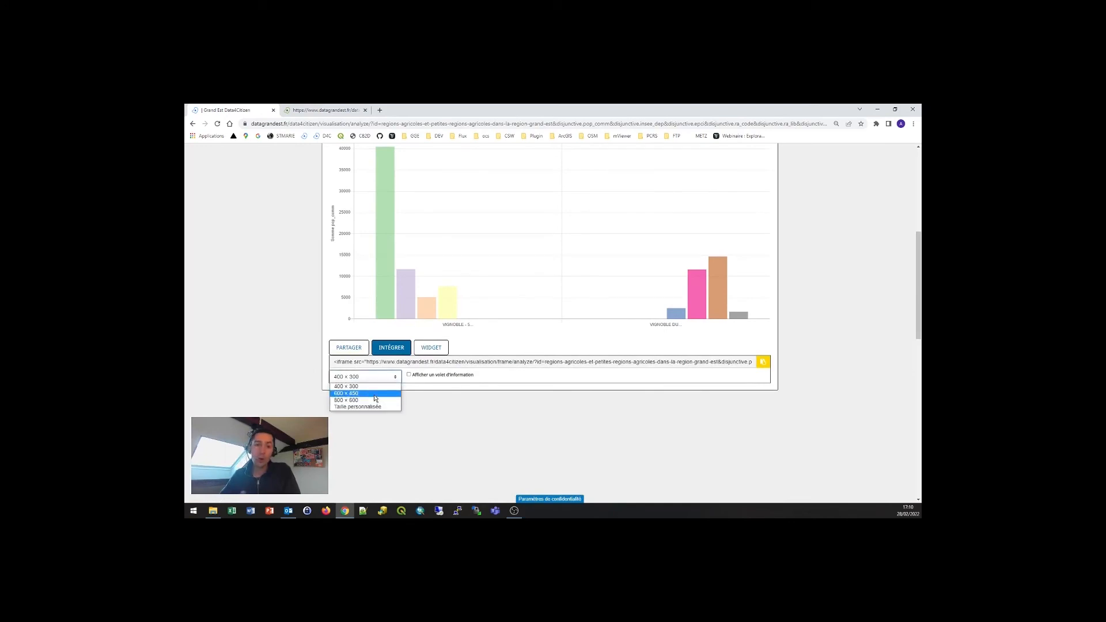
Switch to Notepad++, examine the whole iframe code of the chart there, and minimise the editor
{"action": "left_click", "coordinate": [363, 510]}
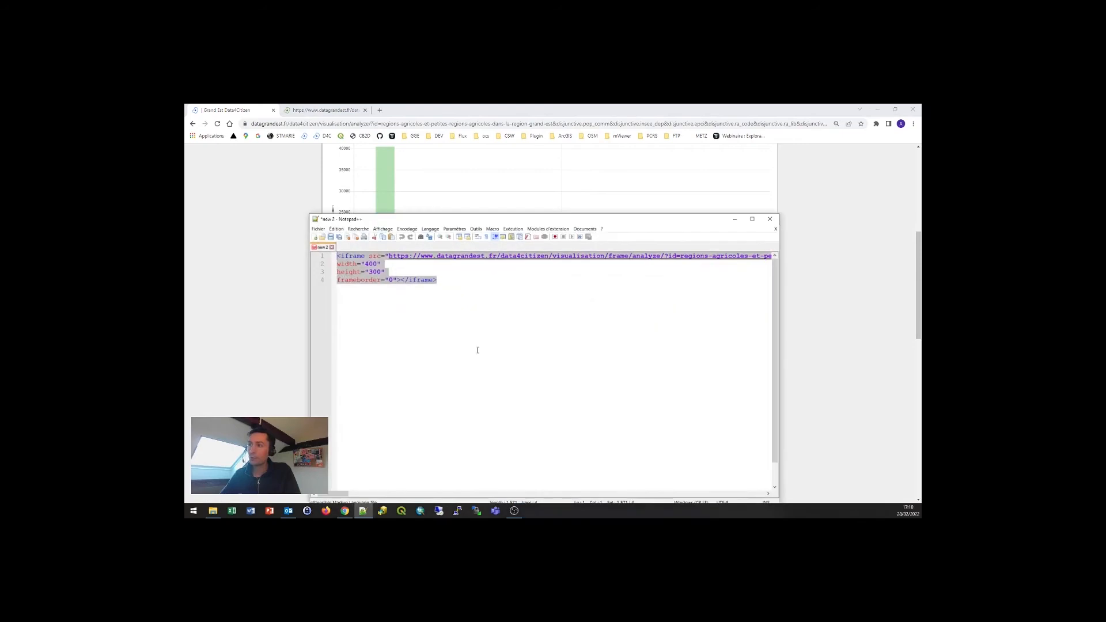
{"action": "left_click", "coordinate": [471, 307]}
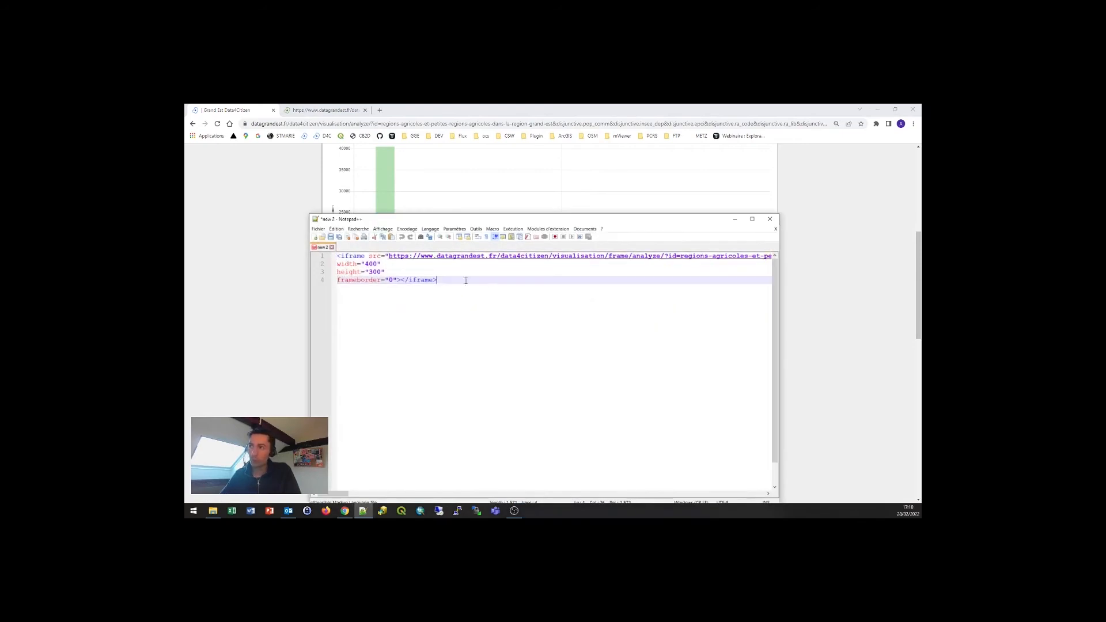
{"action": "left_click_drag", "start_coordinate": [466, 280], "coordinate": [327, 255]}
{"action": "left_click_drag", "start_coordinate": [389, 224], "coordinate": [575, 207]}
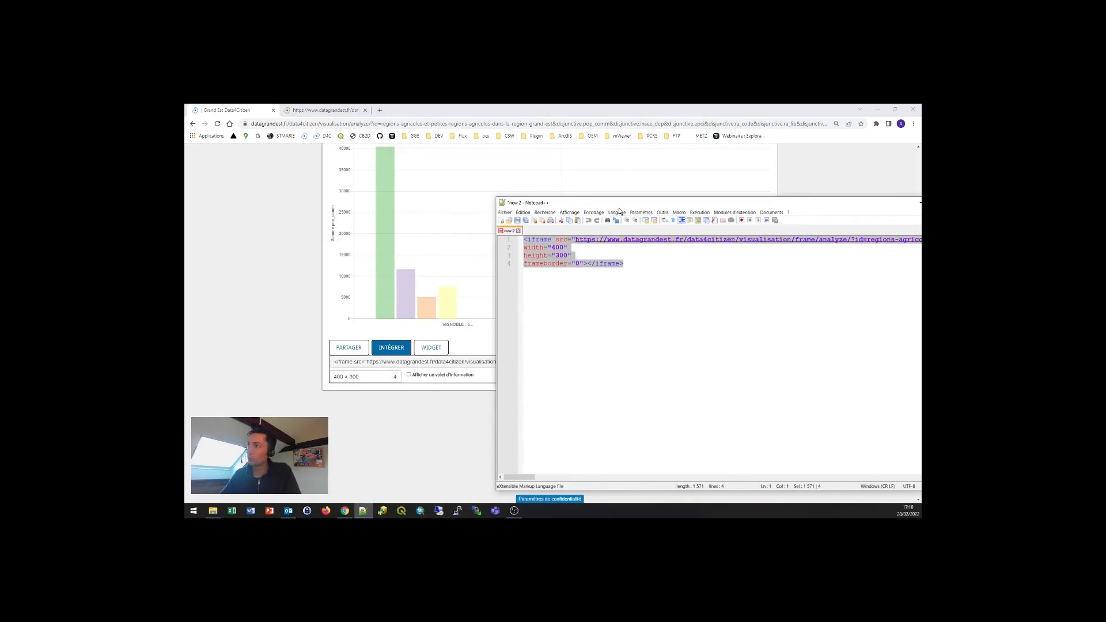
{"action": "left_click_drag", "start_coordinate": [613, 206], "coordinate": [359, 203]}
{"action": "left_click", "coordinate": [706, 198]}
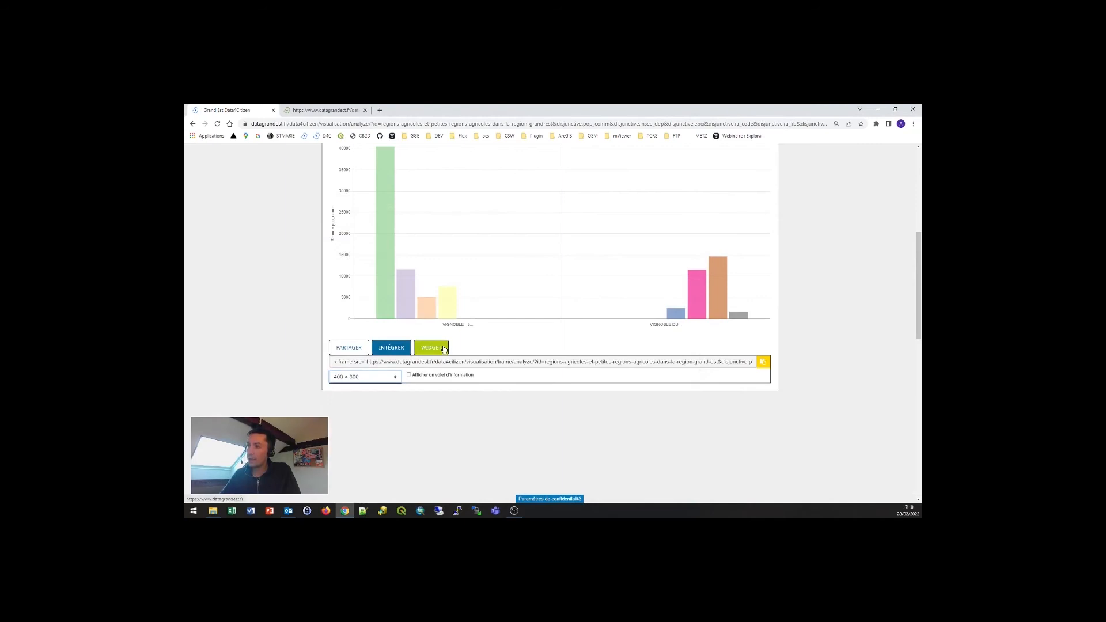
Show the chart's widget code and examine its opening d4c-dataset-context lines
{"action": "left_click", "coordinate": [444, 349]}
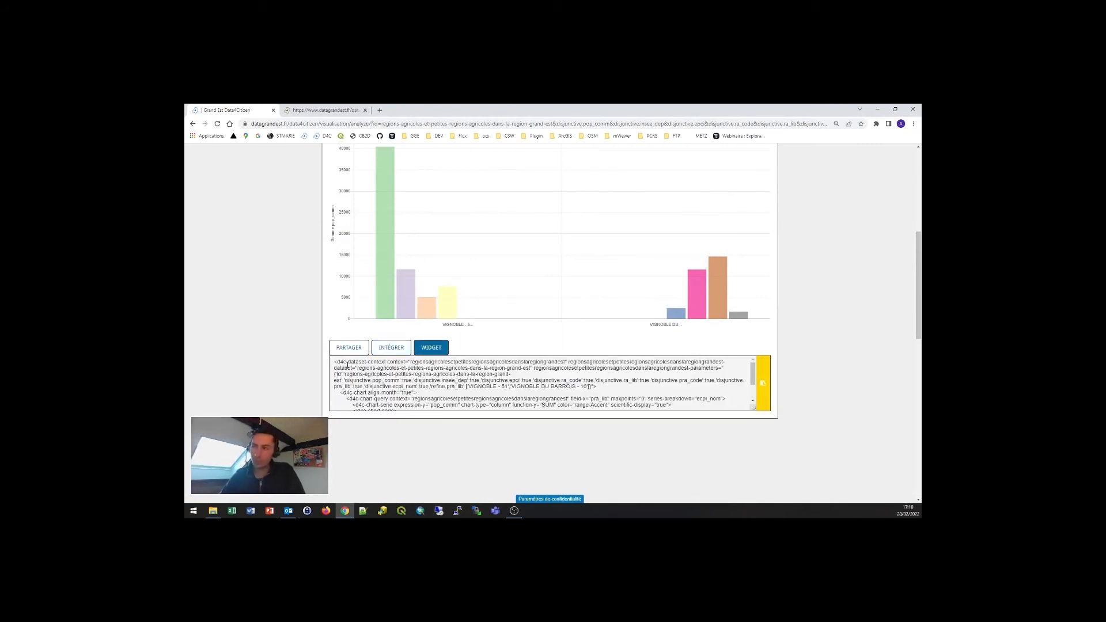
{"action": "left_click_drag", "start_coordinate": [335, 362], "coordinate": [379, 375]}
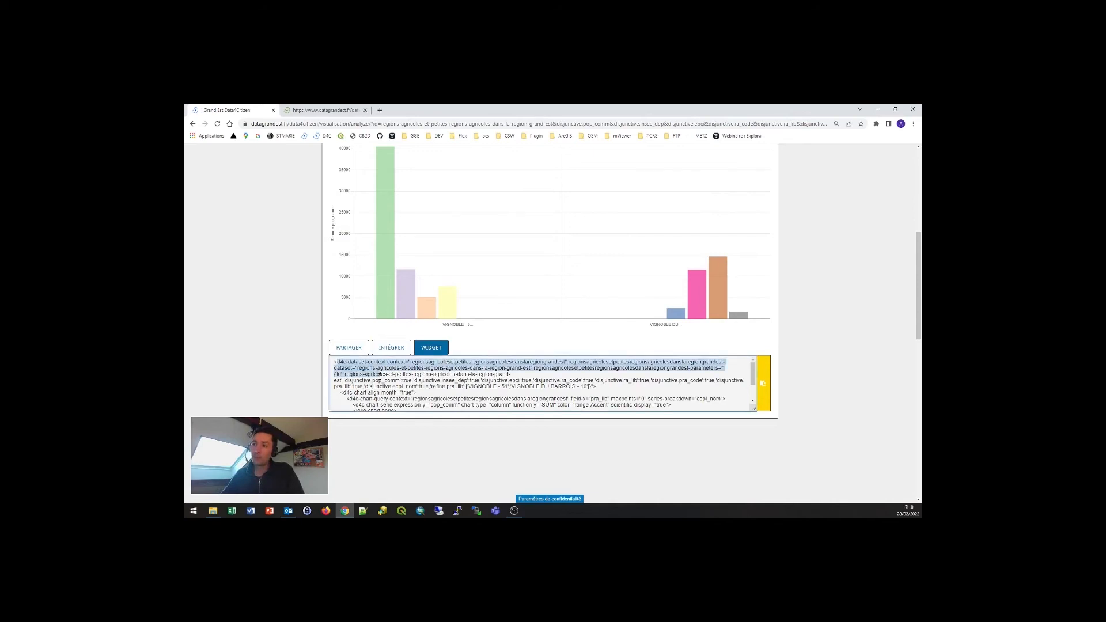
{"action": "scroll", "coordinate": [380, 374], "scroll_direction": "up", "scroll_amount": 1}
{"action": "scroll", "coordinate": [380, 377], "scroll_direction": "up", "scroll_amount": 2}
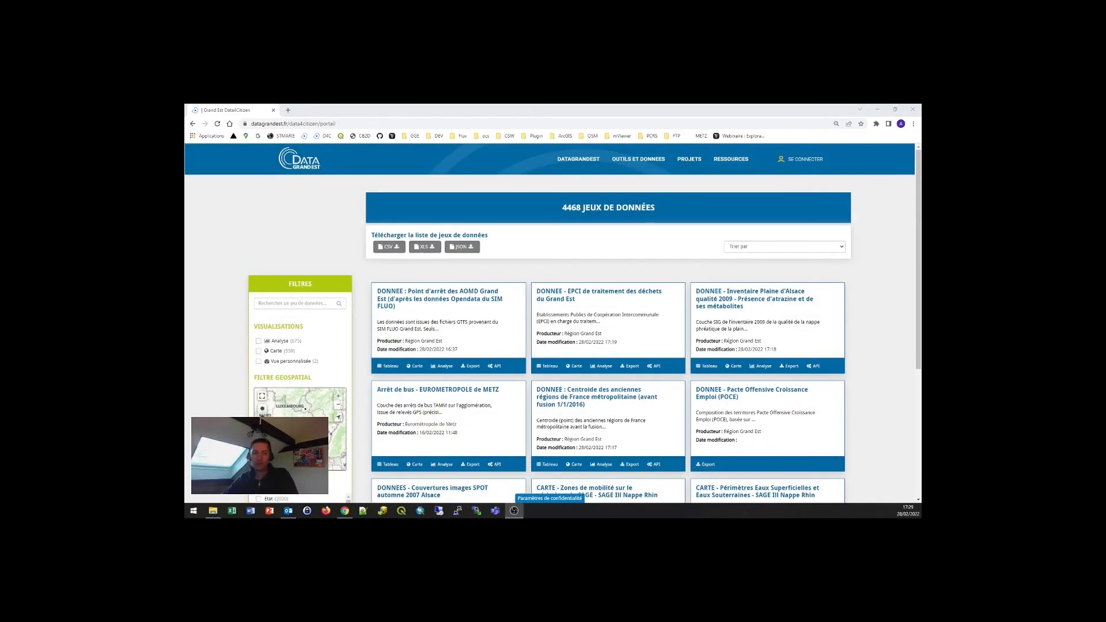
Open the dataset of Grand Est AOMD stop points (SIM FLUO) on its map and turn off the point_arret_sim layer
{"action": "left_click", "coordinate": [429, 302]}
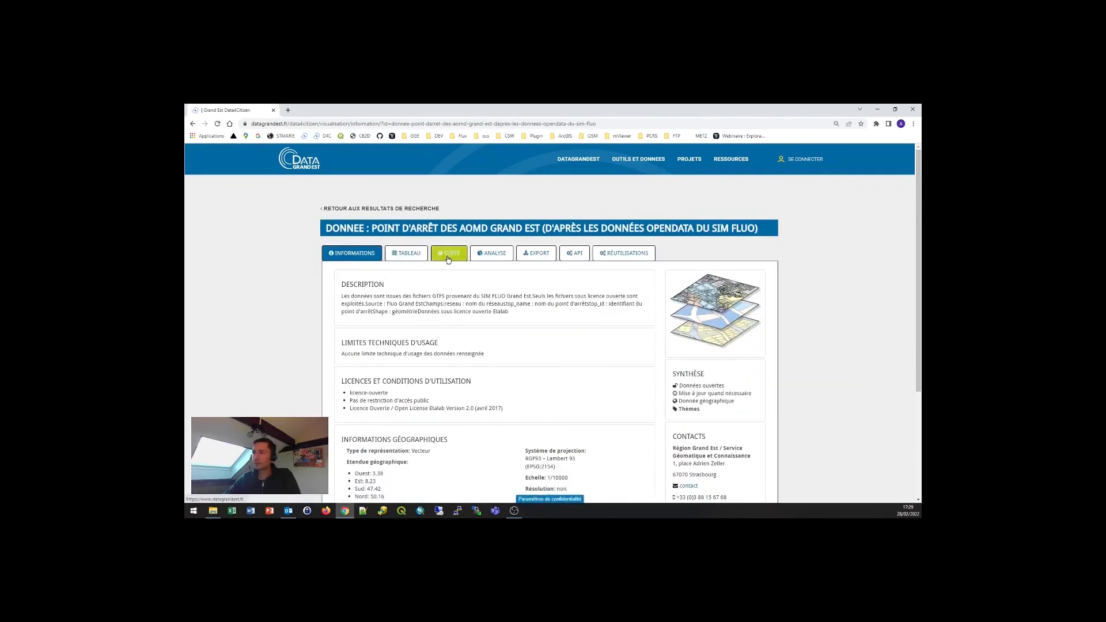
{"action": "left_click", "coordinate": [448, 251]}
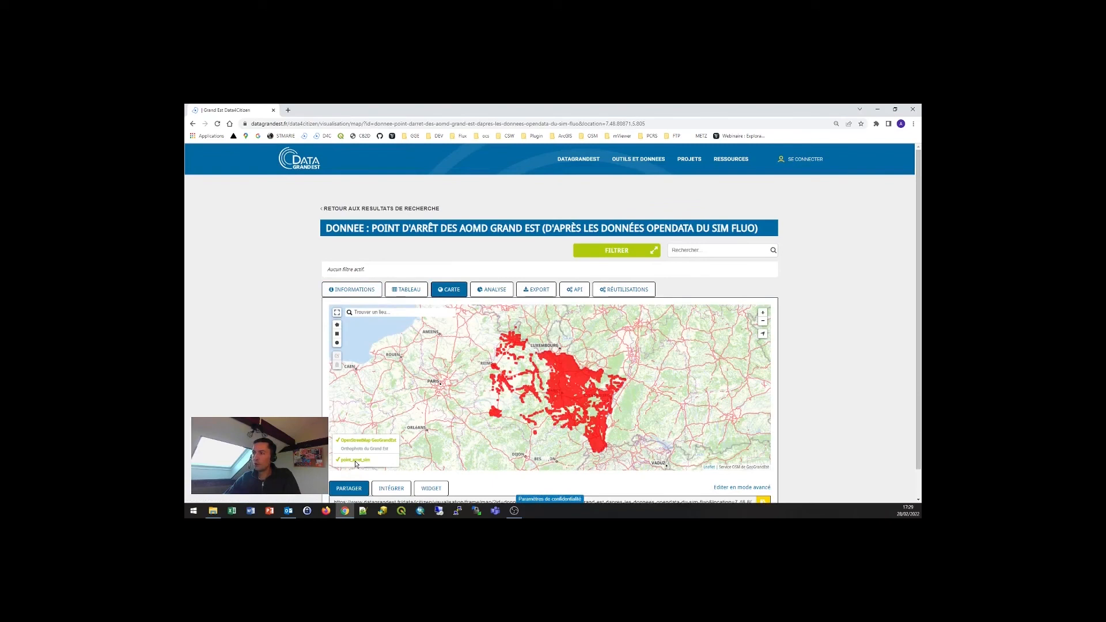
{"action": "left_click", "coordinate": [356, 461]}
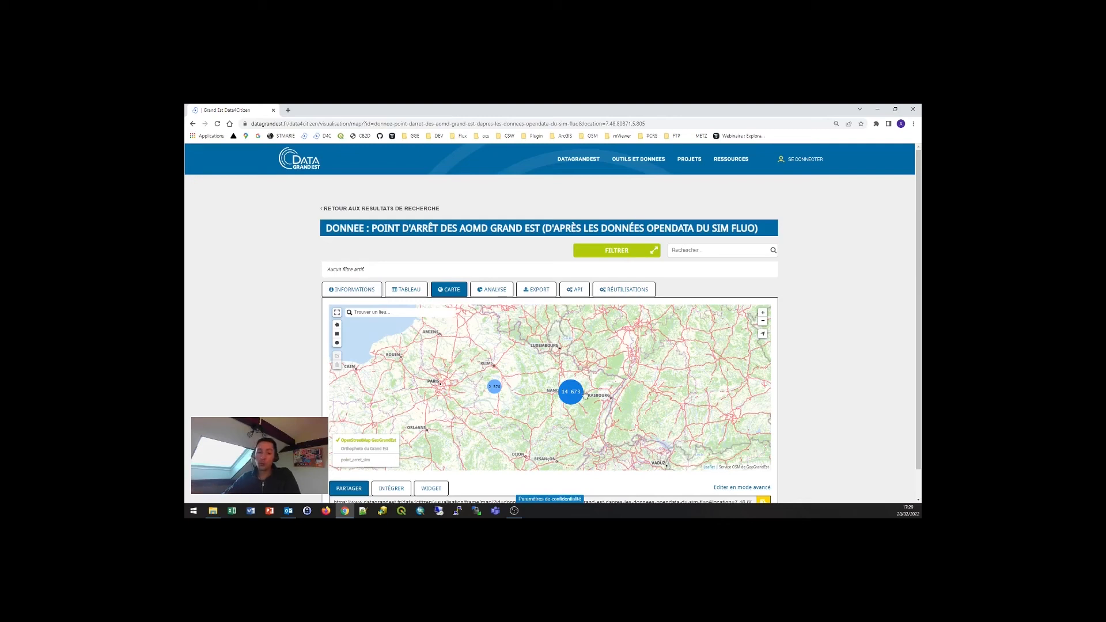
Explore the stop points around Nancy on the map, view one stop's details and close them
{"action": "scroll", "coordinate": [570, 386], "scroll_direction": "up", "scroll_amount": 5}
{"action": "scroll", "coordinate": [495, 392], "scroll_direction": "up", "scroll_amount": 2}
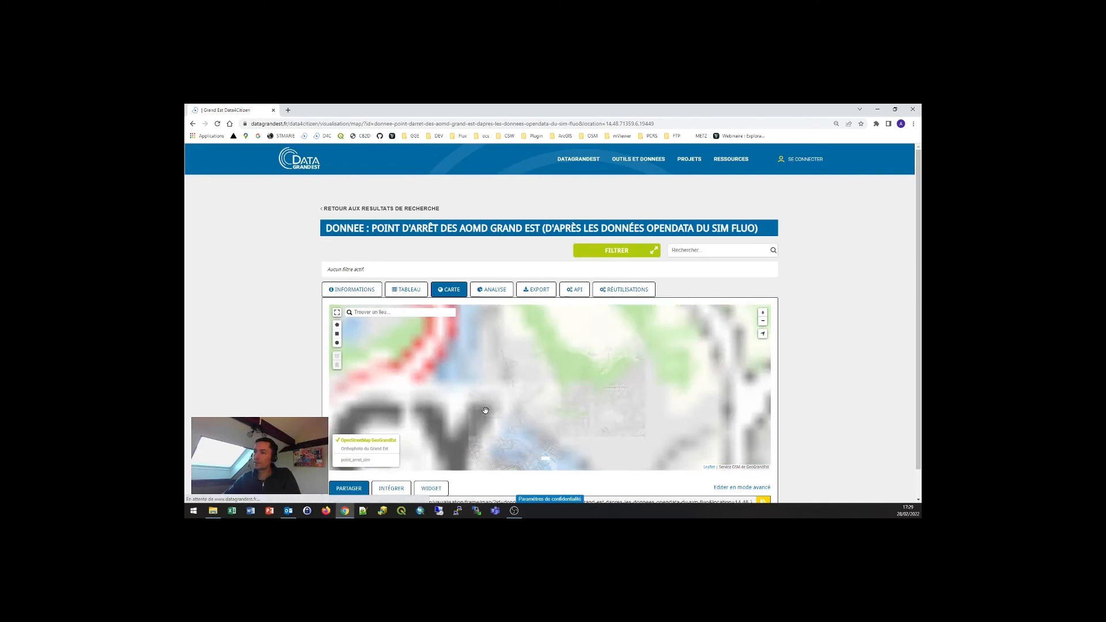
{"action": "left_click_drag", "start_coordinate": [459, 413], "coordinate": [522, 402]}
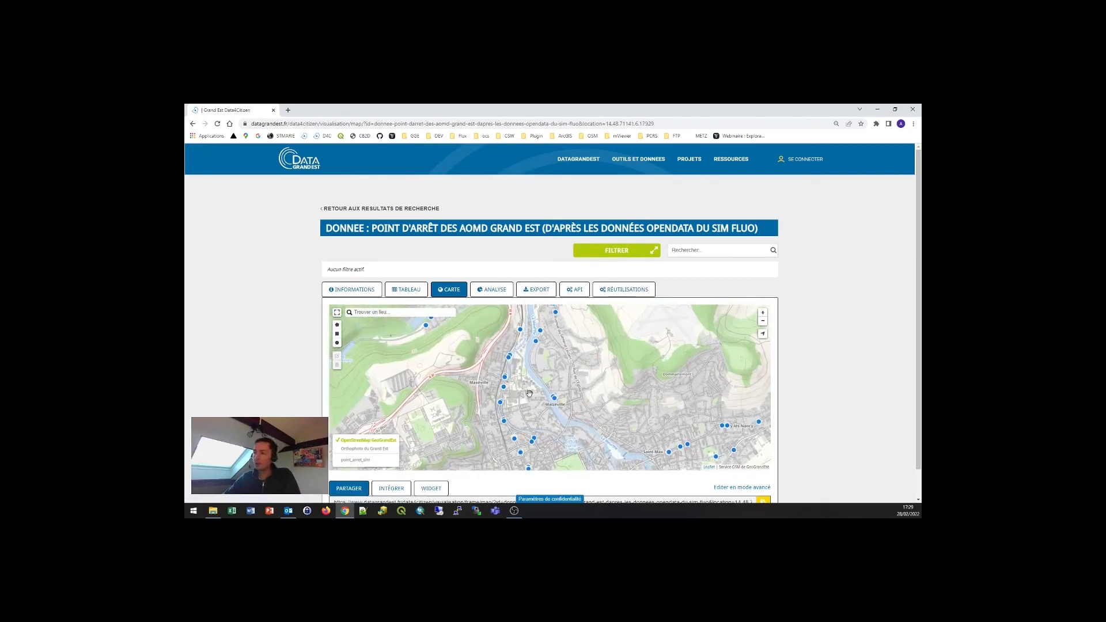
{"action": "left_click", "coordinate": [504, 424]}
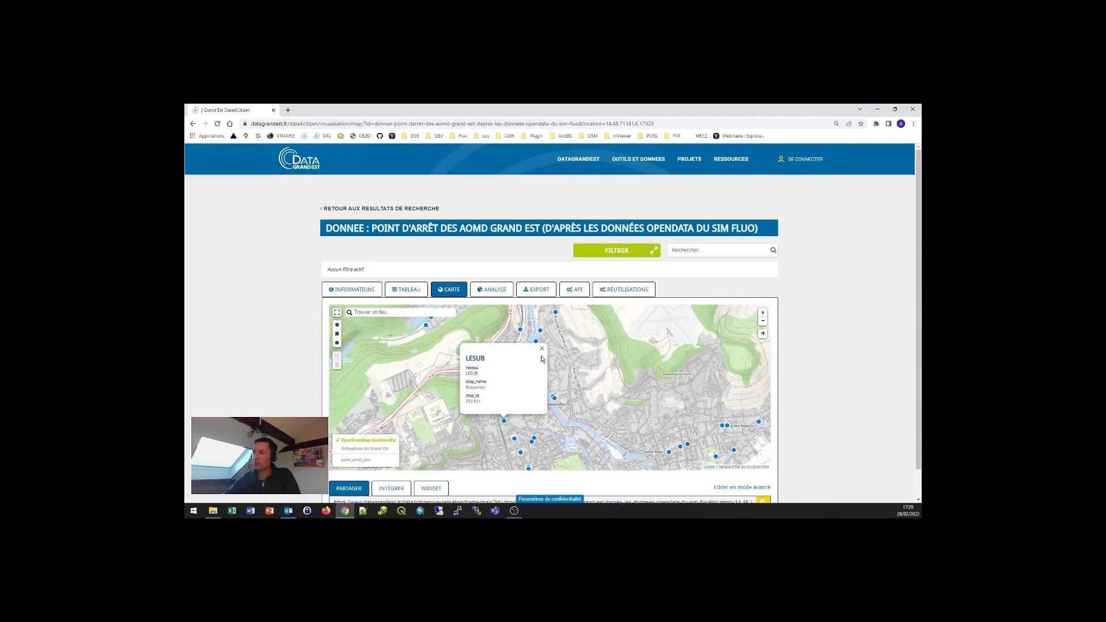
{"action": "left_click", "coordinate": [541, 349]}
{"action": "scroll", "coordinate": [553, 329], "scroll_direction": "down", "scroll_amount": 1}
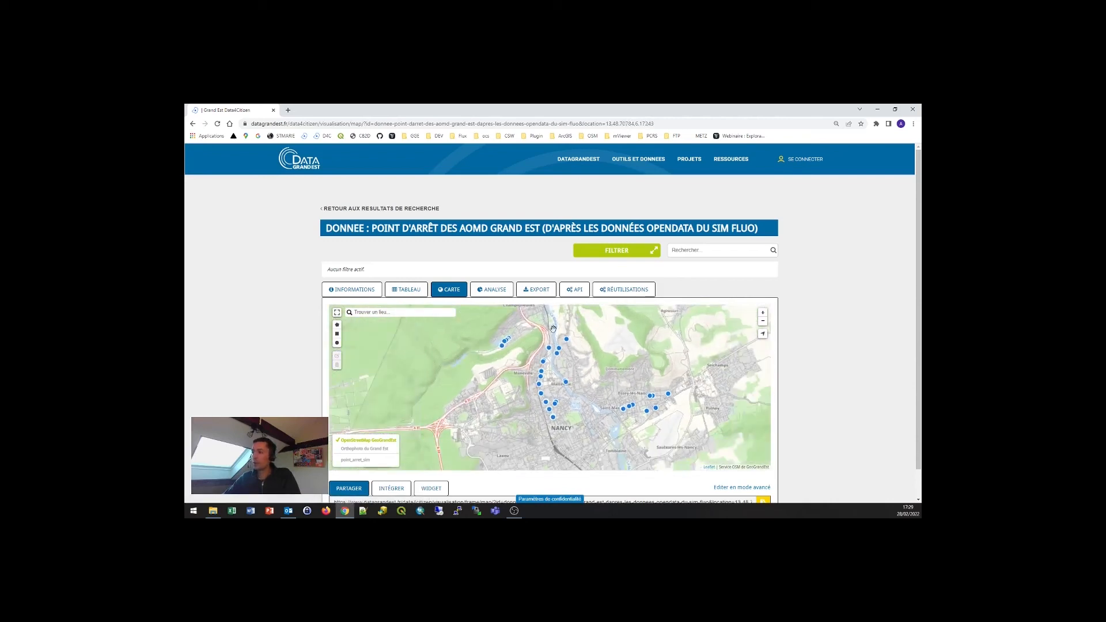
Filter the stop points on the CG68 network in RESEAU and close the filters
{"action": "left_click", "coordinate": [625, 253]}
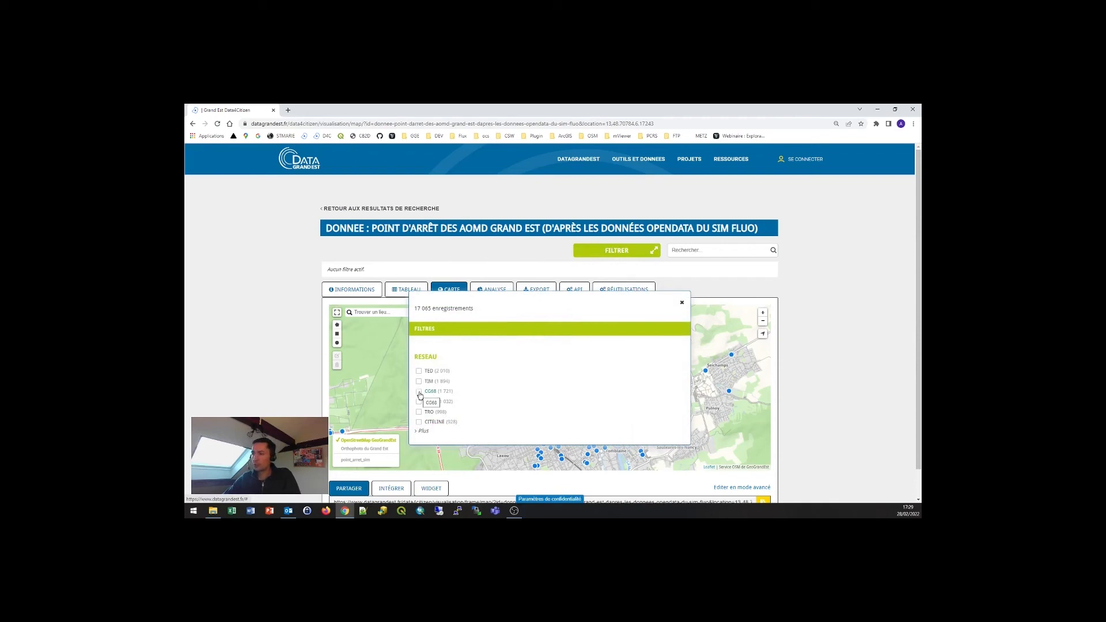
{"action": "left_click", "coordinate": [419, 392]}
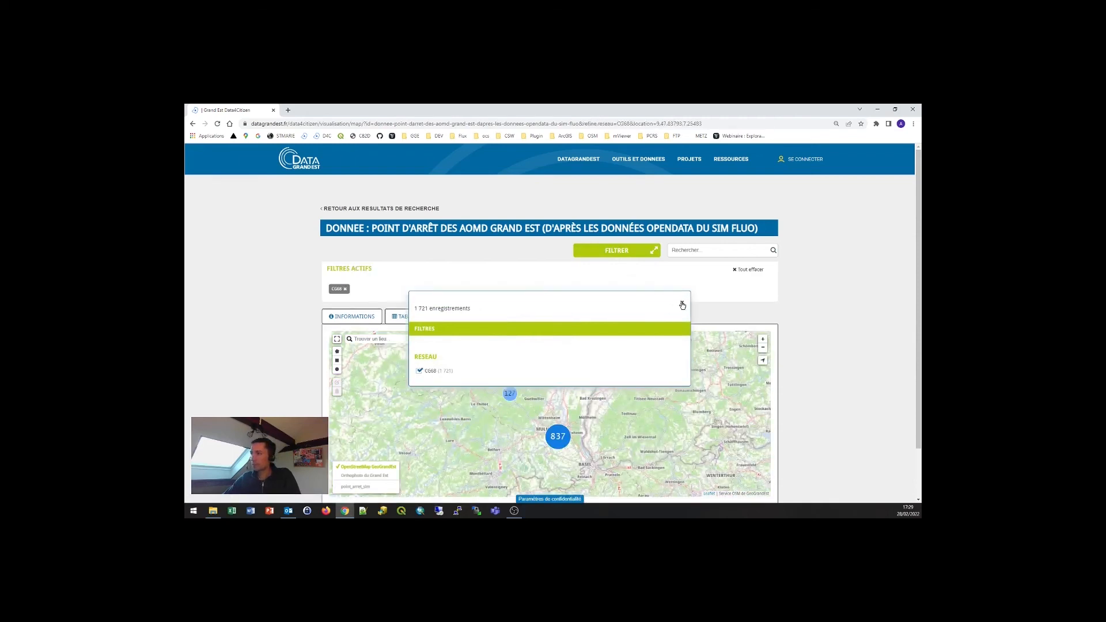
{"action": "left_click", "coordinate": [682, 305]}
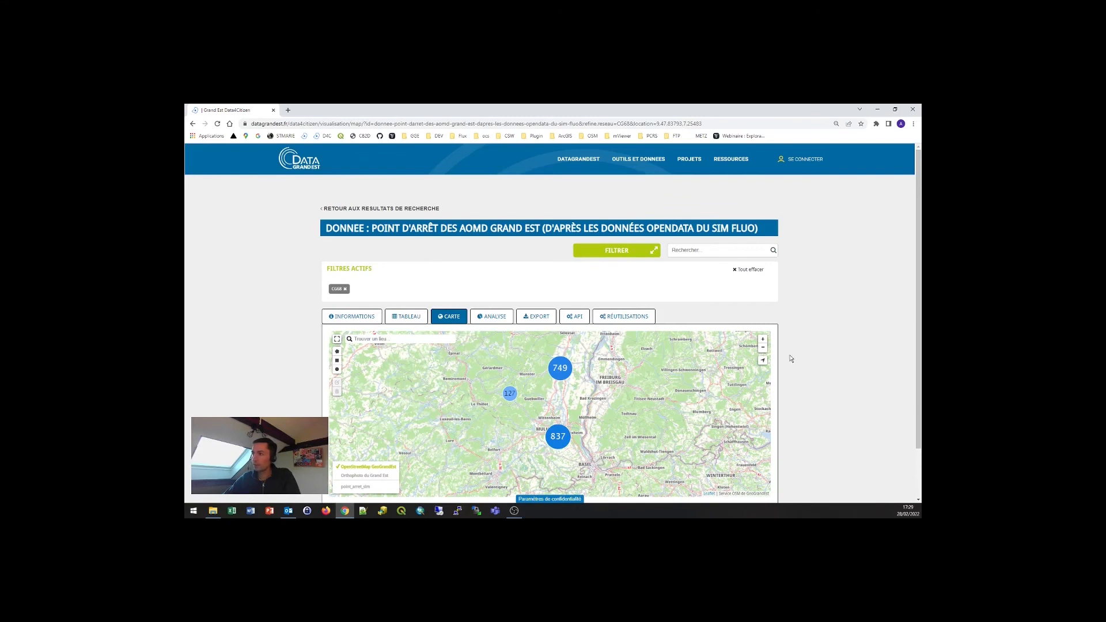
Show the filtered dataset's export options and review the flat, geographic and alternative formats, for the entire dataset or selected records
{"action": "scroll", "coordinate": [791, 358], "scroll_direction": "down", "scroll_amount": 1}
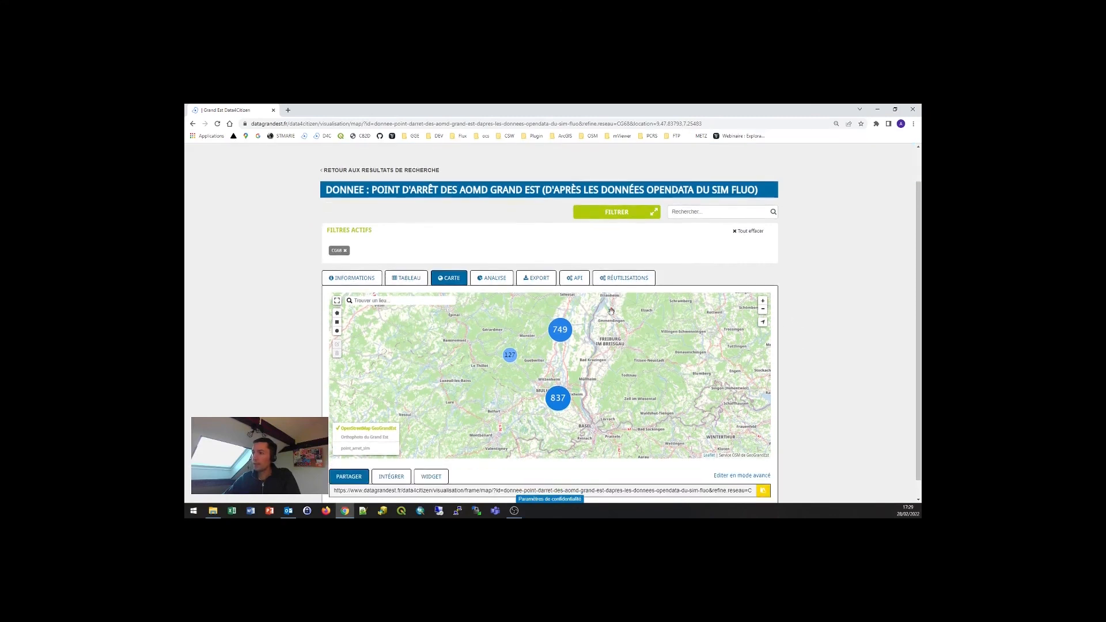
{"action": "left_click", "coordinate": [539, 279]}
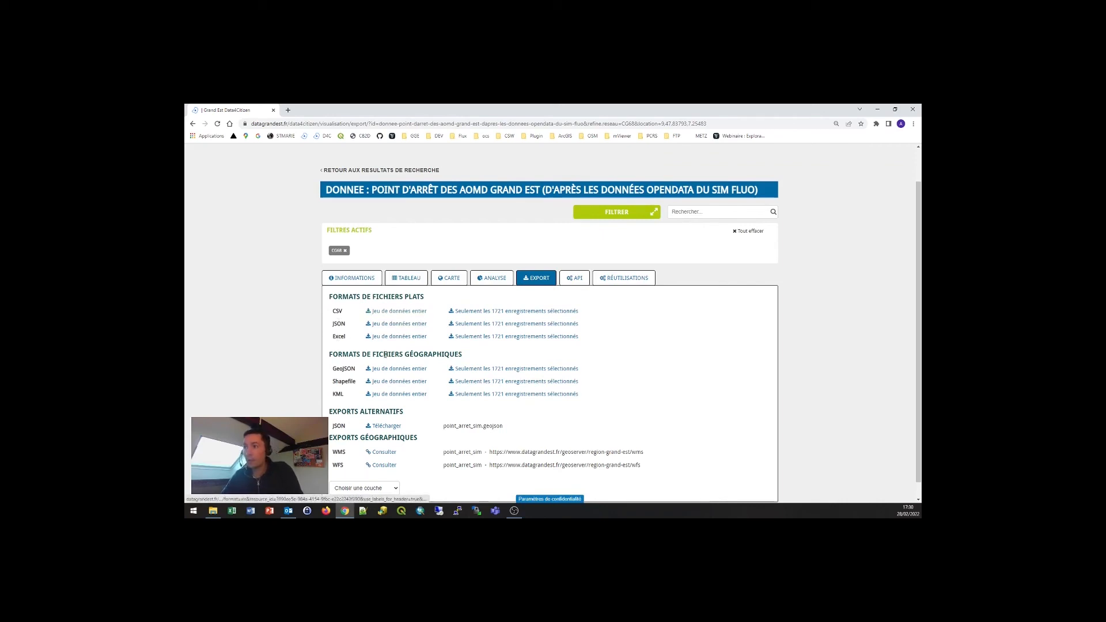
{"action": "left_click_drag", "start_coordinate": [378, 354], "coordinate": [444, 354]}
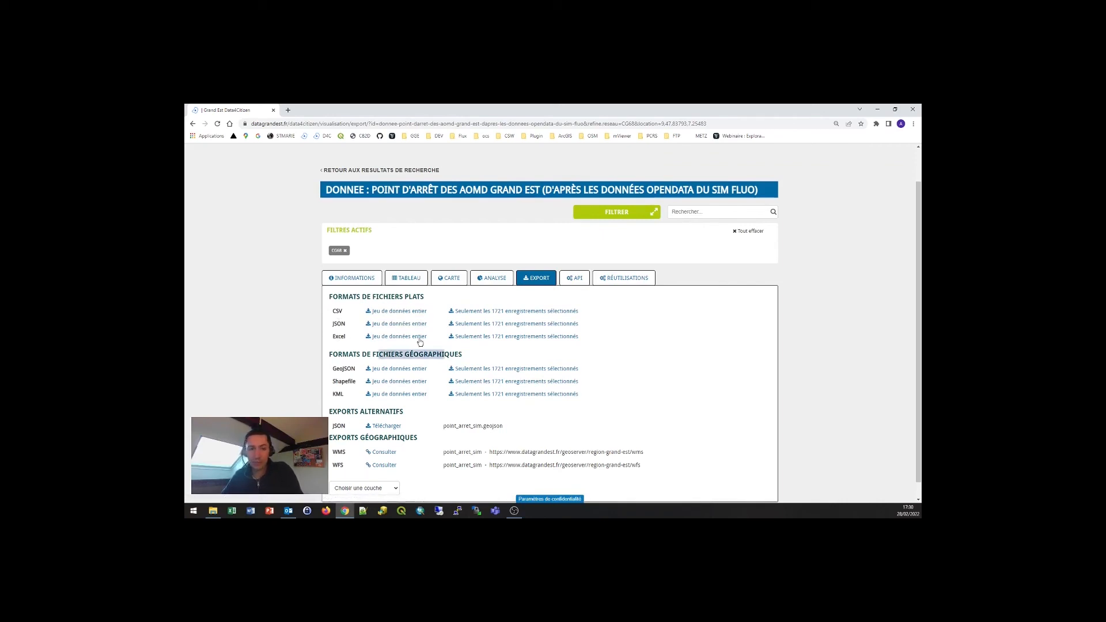
{"action": "left_click", "coordinate": [413, 320]}
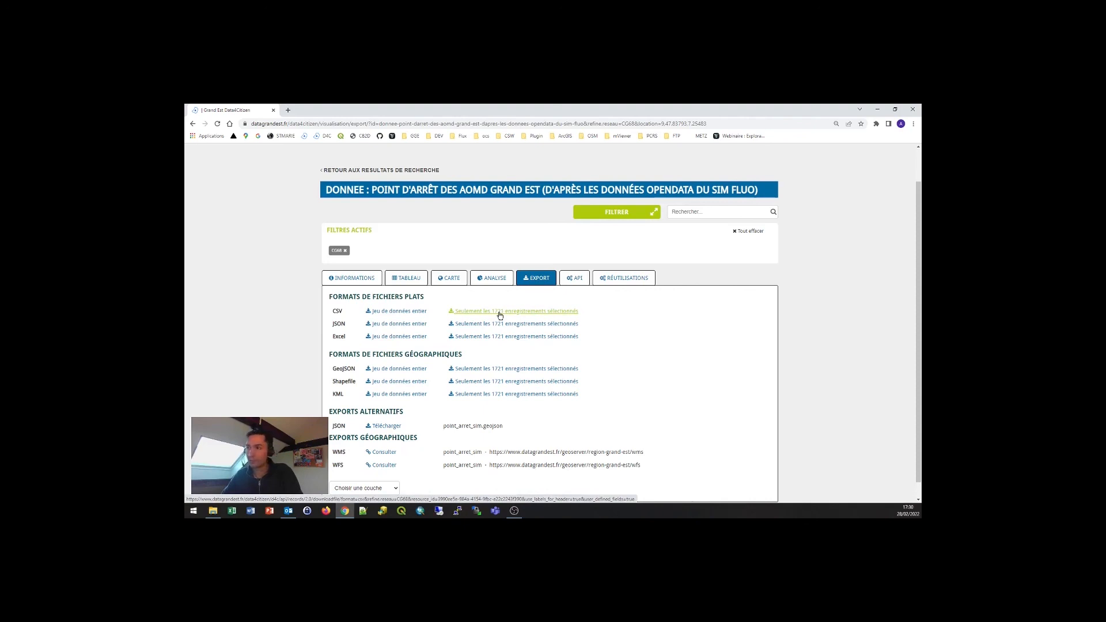
{"action": "scroll", "coordinate": [519, 369], "scroll_direction": "down", "scroll_amount": 1}
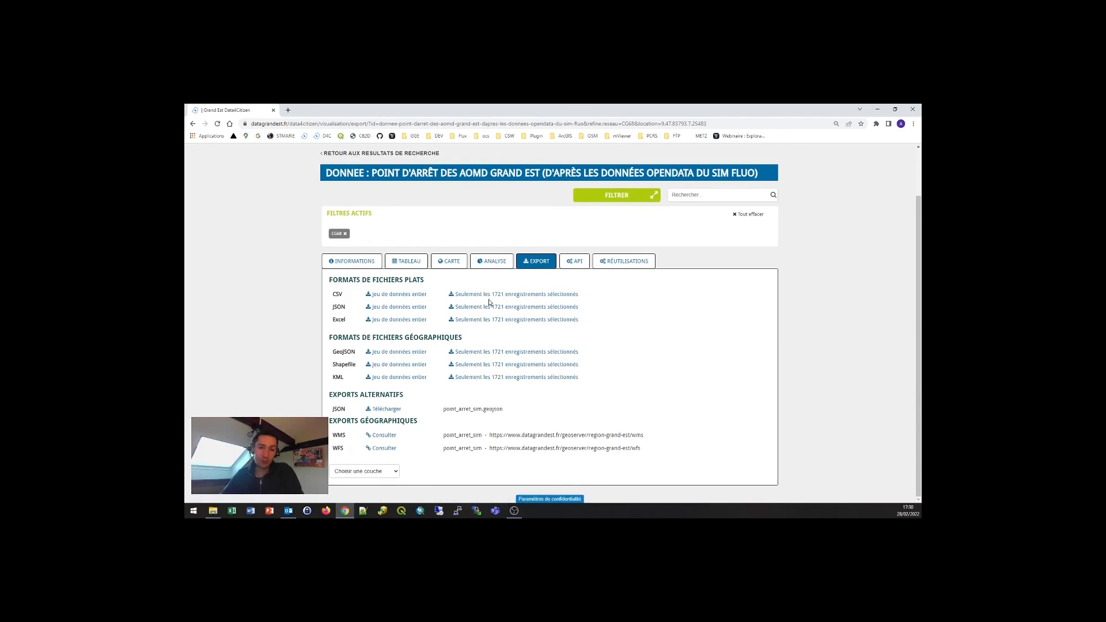
Review the WMS formats offered in the geographic export layer list, and close it without choosing one
{"action": "left_click", "coordinate": [389, 472]}
{"action": "scroll", "coordinate": [397, 392], "scroll_direction": "down", "scroll_amount": 3}
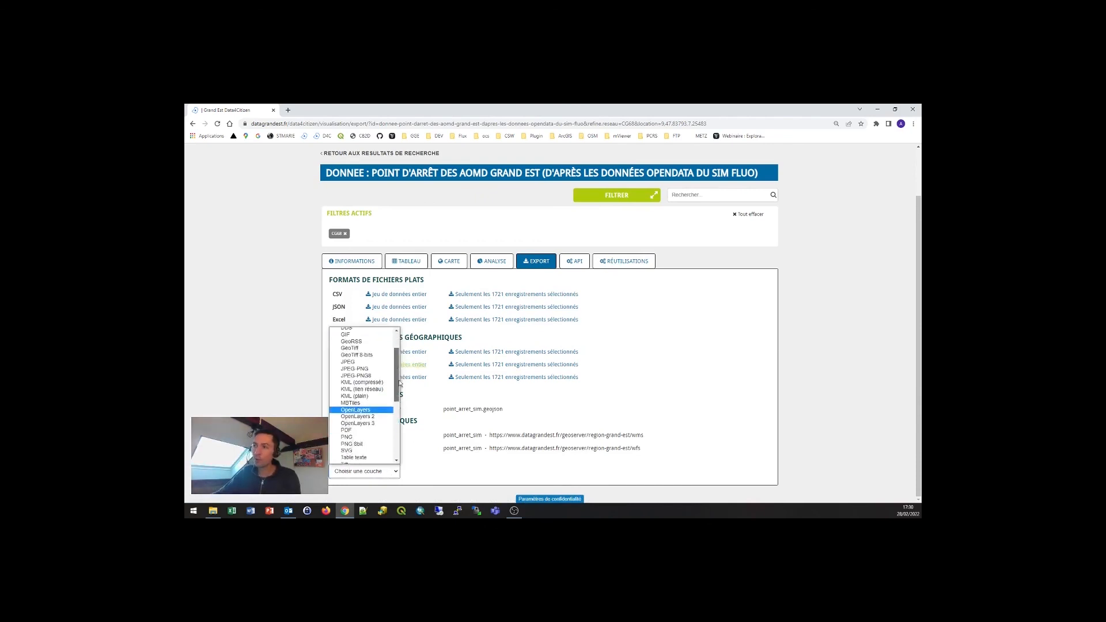
{"action": "left_click_drag", "start_coordinate": [399, 382], "coordinate": [396, 344]}
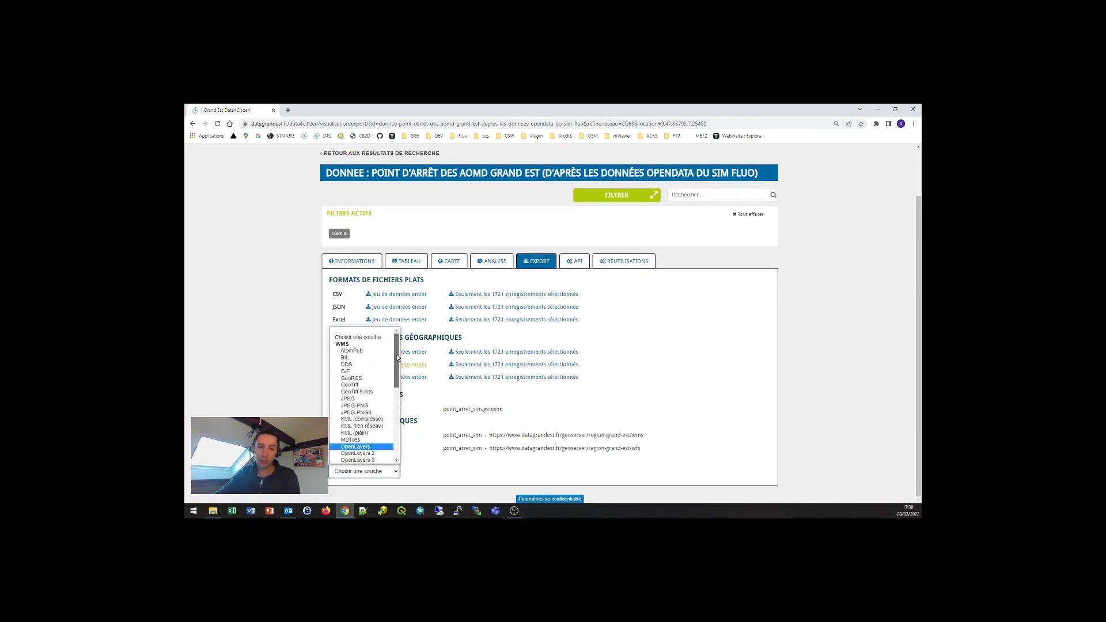
{"action": "left_click", "coordinate": [464, 394]}
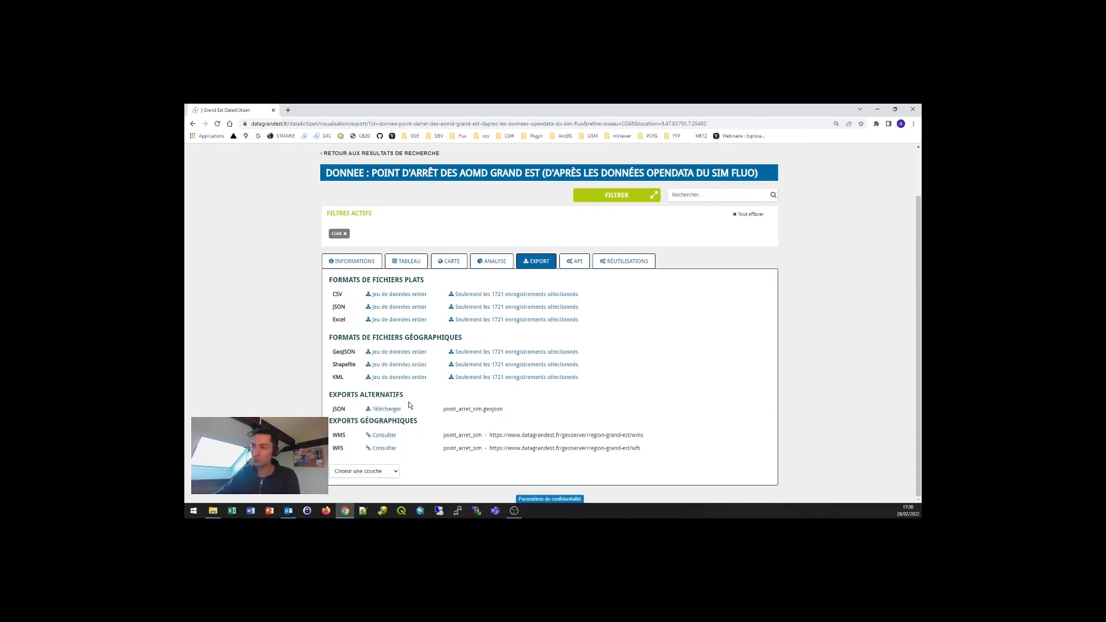
Show the dataset's API details and examine the cartographic services, the CG68 refinement in the response preview, and the q and rows parameters
{"action": "left_click", "coordinate": [575, 262]}
{"action": "scroll", "coordinate": [554, 325], "scroll_direction": "down", "scroll_amount": 4}
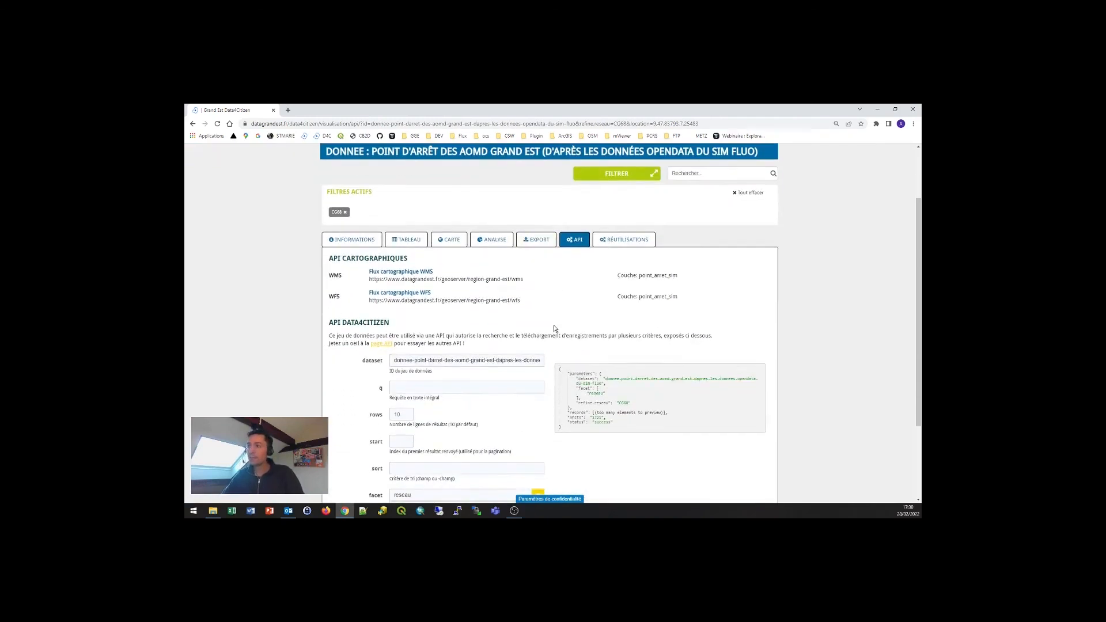
{"action": "scroll", "coordinate": [555, 328], "scroll_direction": "down", "scroll_amount": 1}
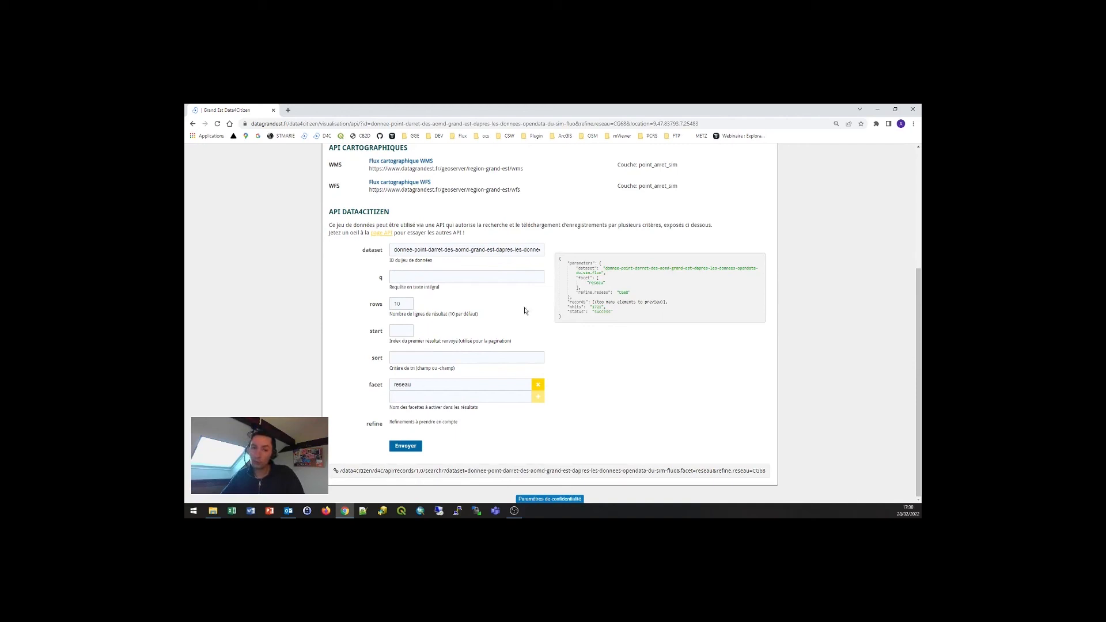
{"action": "left_click_drag", "start_coordinate": [624, 294], "coordinate": [579, 298]}
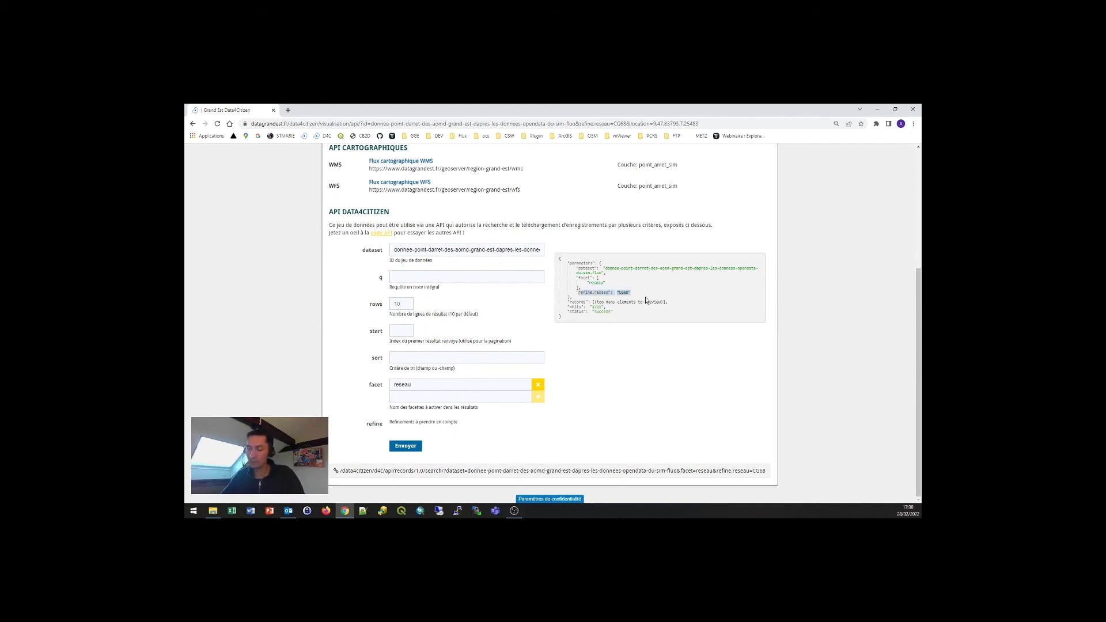
{"action": "left_click", "coordinate": [429, 277]}
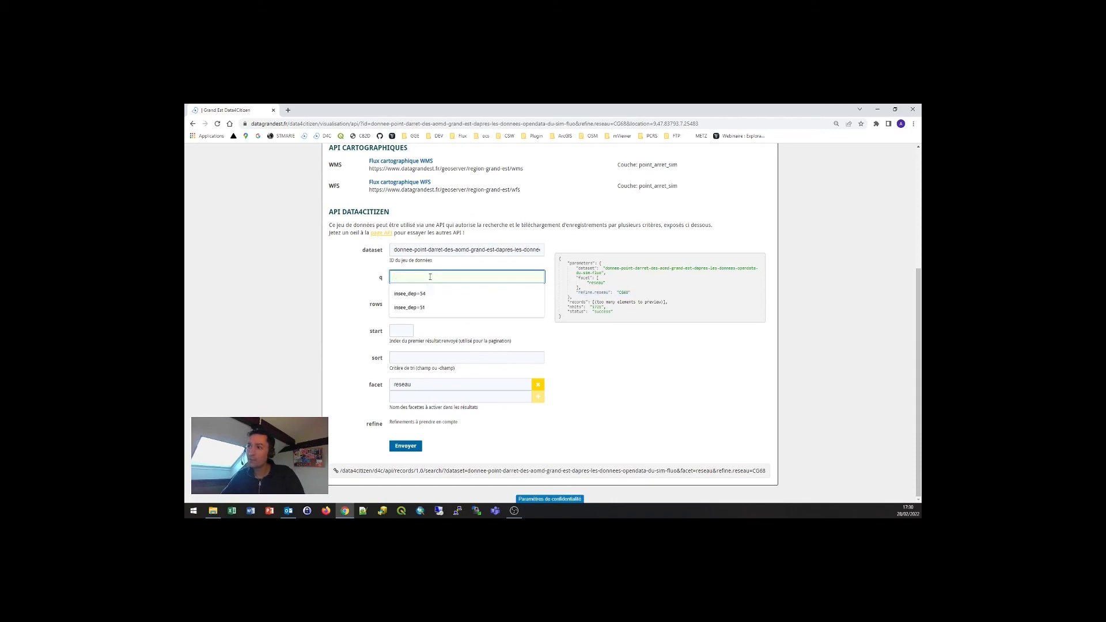
{"action": "key", "text": "Tab"}
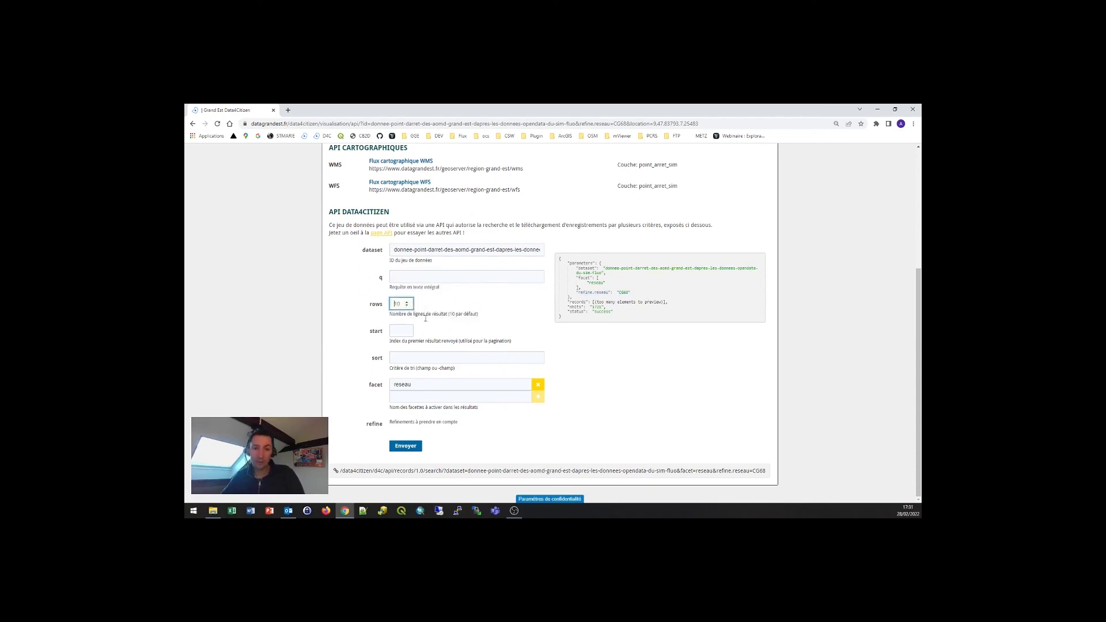
Open the generated API search request for the CG68 records, view its raw JSON response and return to the API form's facet parameter
{"action": "left_click", "coordinate": [436, 476]}
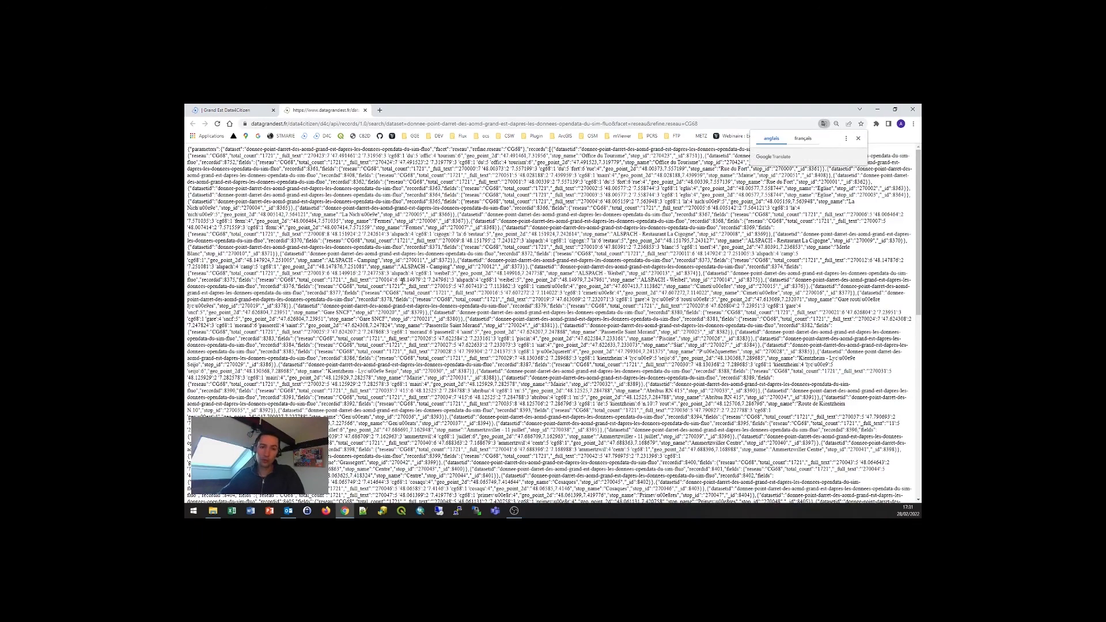
{"action": "left_click", "coordinate": [365, 110]}
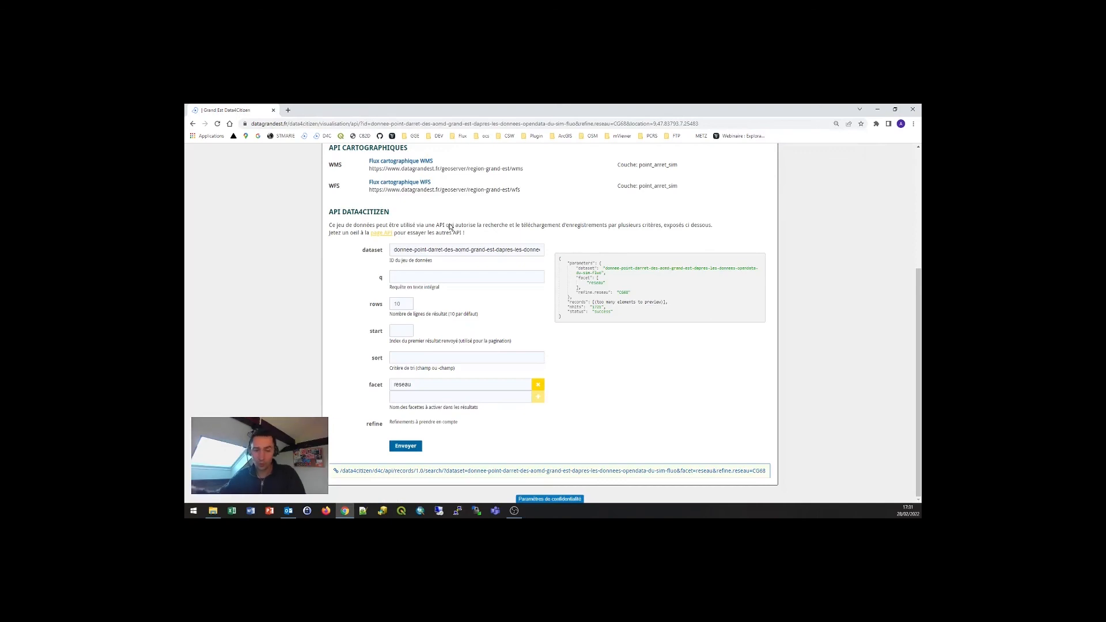
{"action": "left_click", "coordinate": [500, 397]}
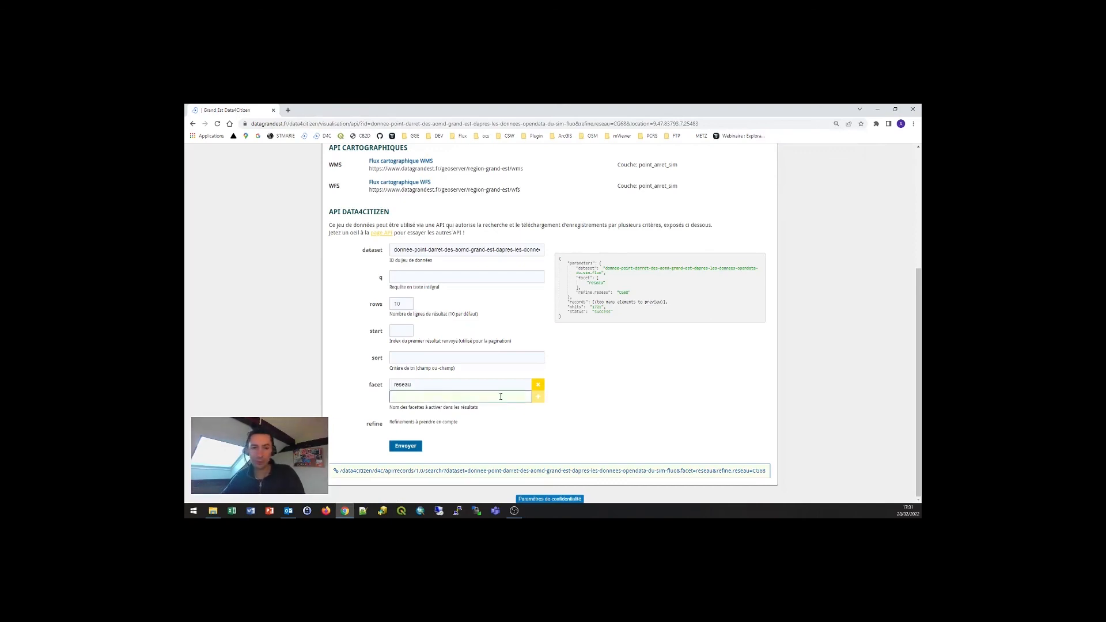